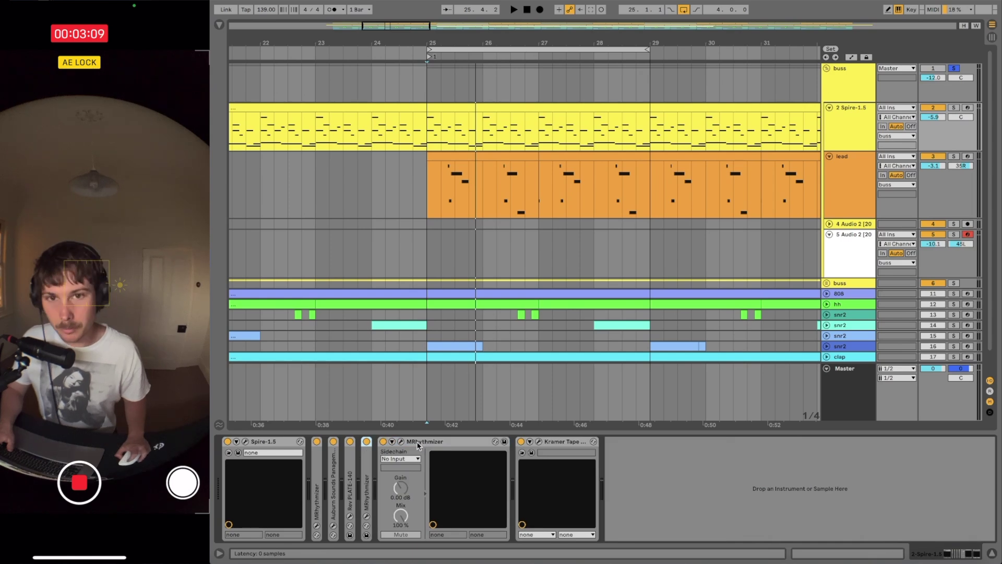
Step: Fold the last MRhythmizer and Kramer Tape devices on the Spire track and switch off all of the track's effects
{"action": "double_click", "coordinate": [433, 442]}
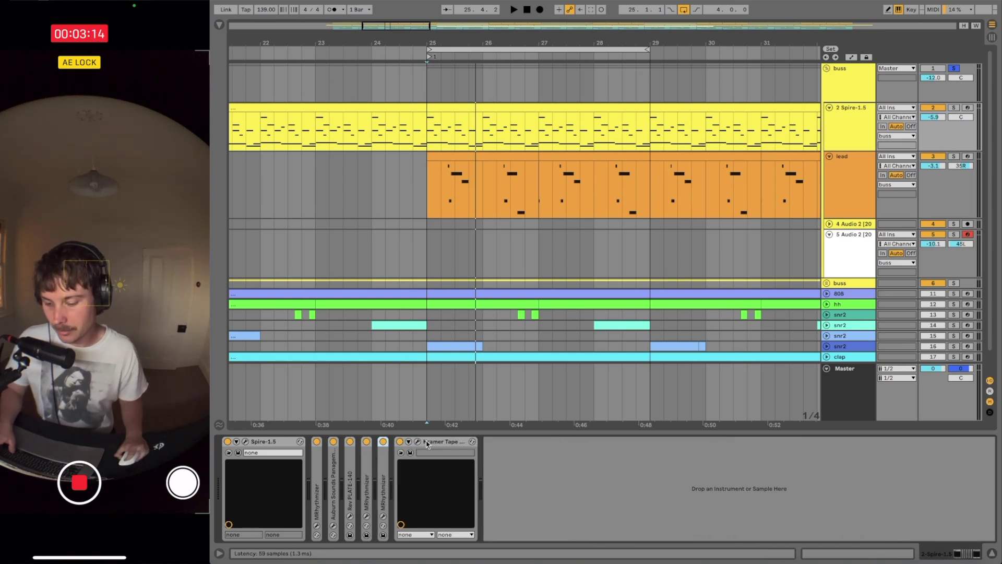
{"action": "double_click", "coordinate": [427, 443]}
{"action": "left_click", "coordinate": [400, 442]}
{"action": "left_click", "coordinate": [383, 442]}
{"action": "left_click", "coordinate": [366, 441]}
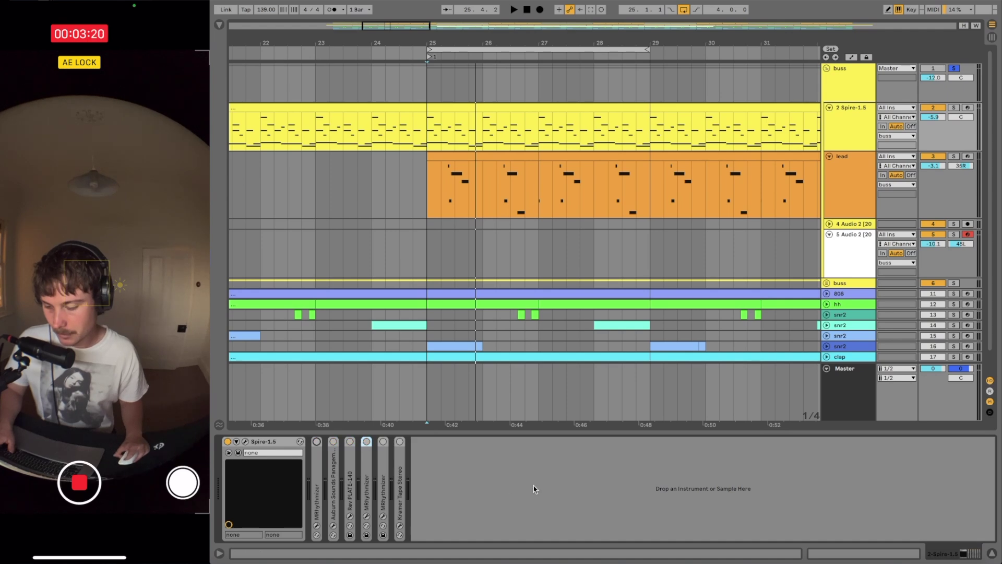
{"action": "left_click", "coordinate": [535, 489]}
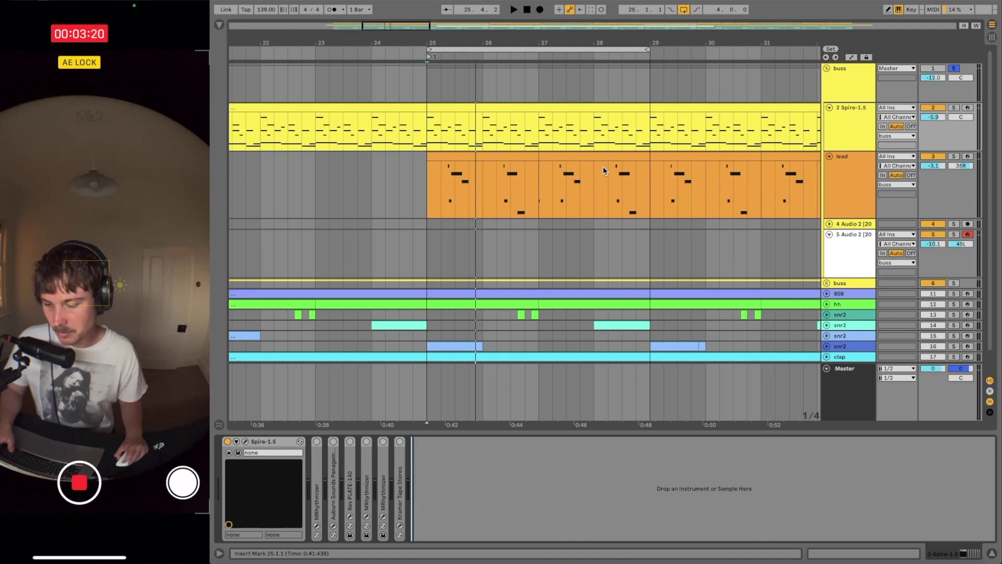
Step: Solo the Spire track with its section from bar 25 to 29 selected and open the Spire instrument's window
{"action": "left_click", "coordinate": [589, 106]}
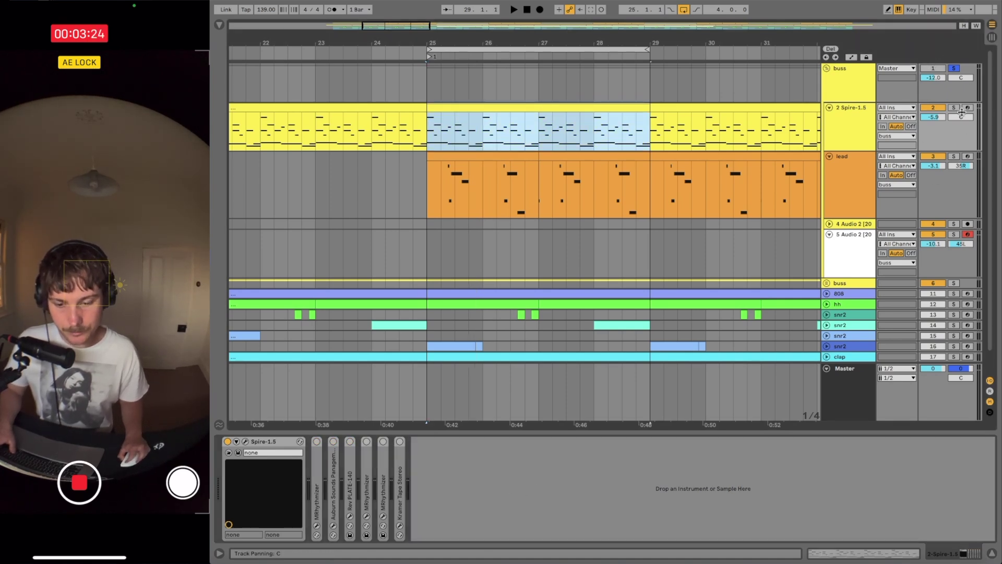
{"action": "left_click", "coordinate": [953, 107]}
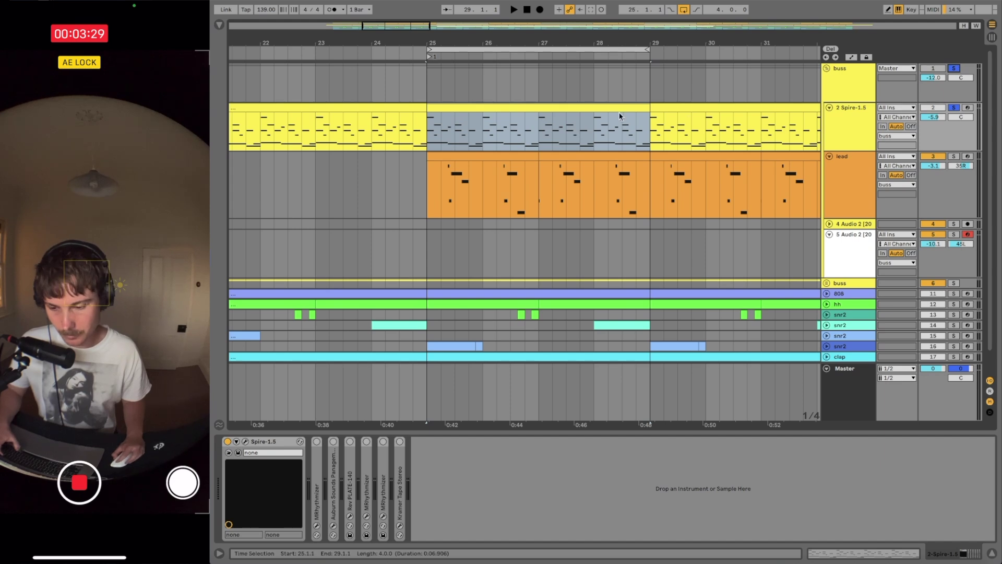
{"action": "left_click", "coordinate": [595, 106]}
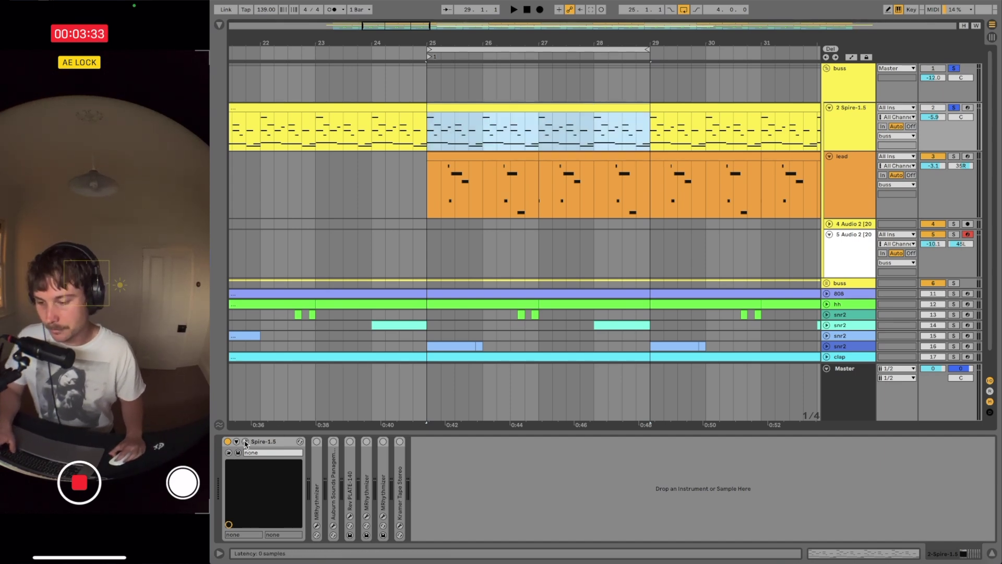
{"action": "left_click", "coordinate": [245, 443]}
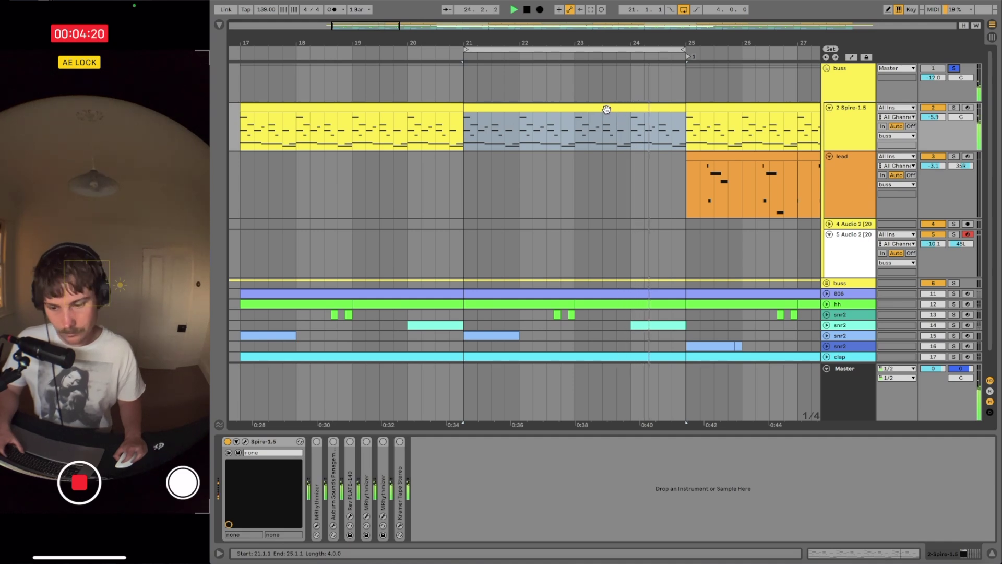
Step: Open the Spire clip at bar 21 in the enlarged note editor and examine its bass notes and upper melody notes
{"action": "double_click", "coordinate": [633, 111]}
{"action": "key", "text": "shift+Tab"}
{"action": "key", "text": "shift+Tab"}
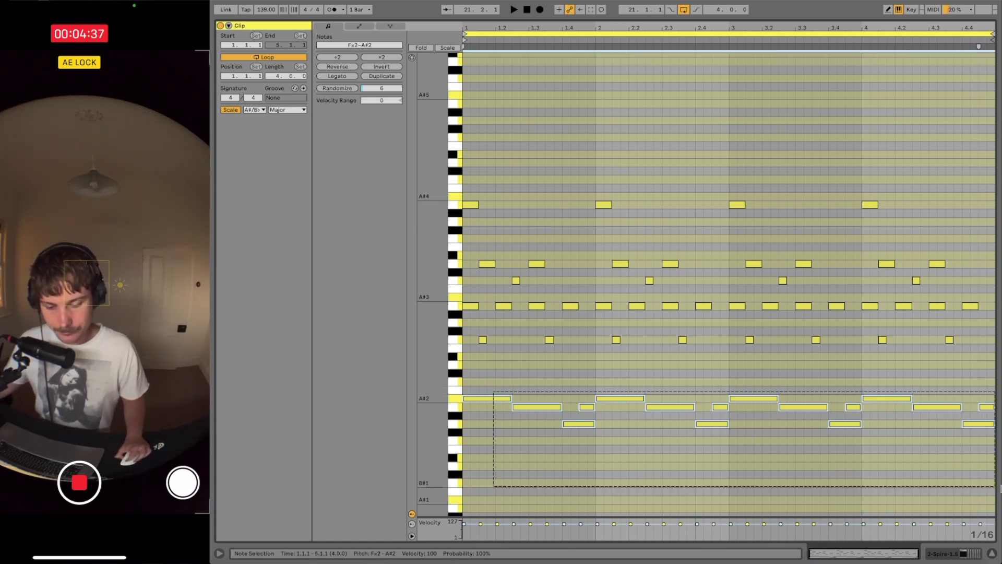
{"action": "left_click", "coordinate": [695, 353]}
{"action": "left_click_drag", "start_coordinate": [478, 197], "coordinate": [994, 360]}
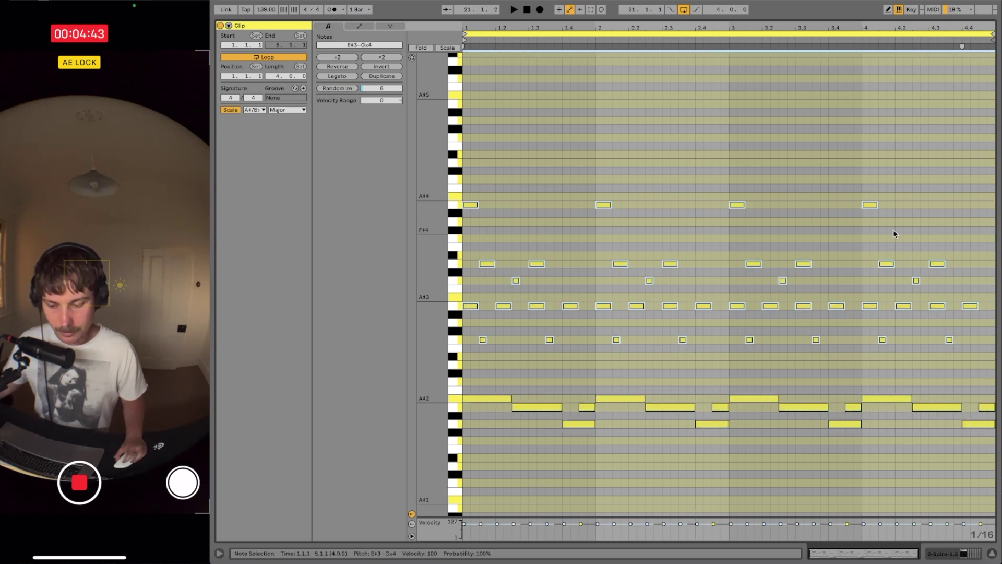
{"action": "left_click", "coordinate": [854, 197]}
{"action": "left_click", "coordinate": [633, 389]}
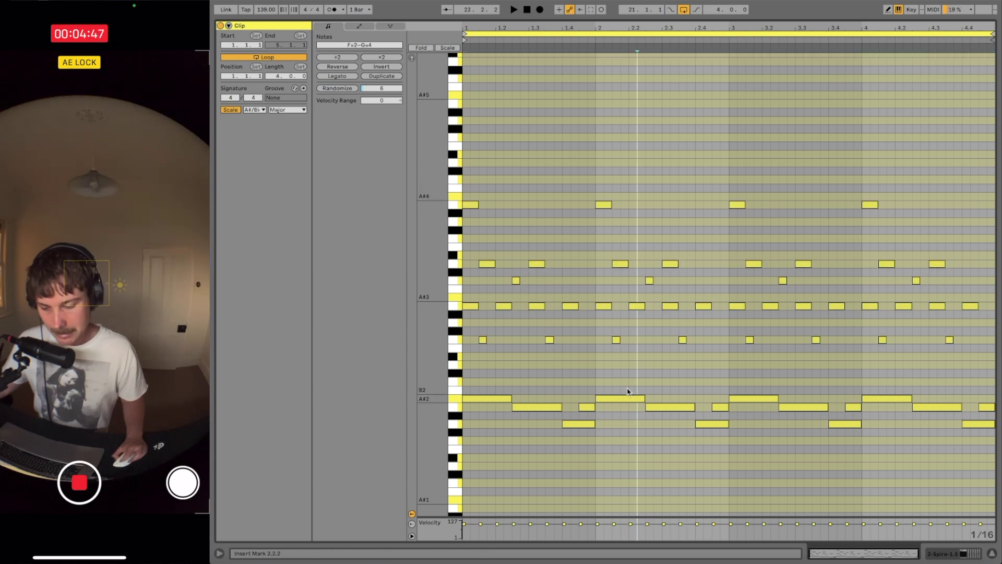
{"action": "left_click_drag", "start_coordinate": [484, 385], "coordinate": [585, 458]}
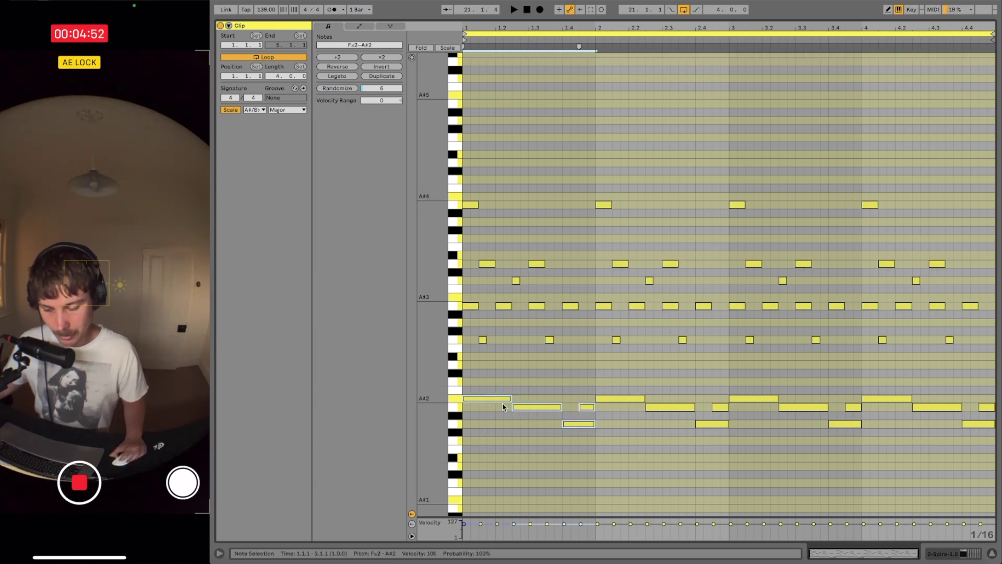
{"action": "left_click", "coordinate": [543, 374]}
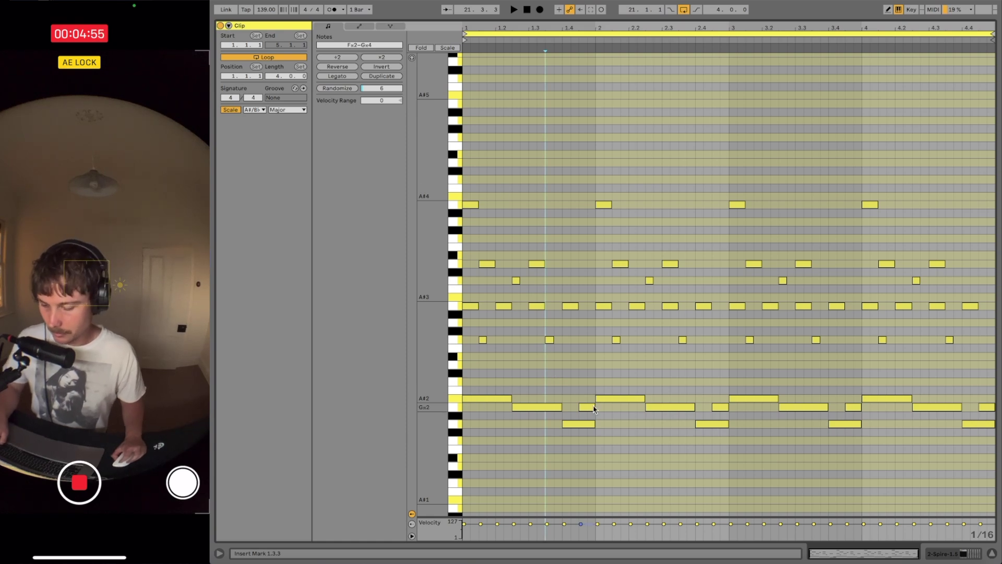
Step: Return to the arrangement, unfold the first MRhythmizer on the Spire track and open its plugin window
{"action": "key", "text": "Tab"}
{"action": "left_click", "coordinate": [528, 84]}
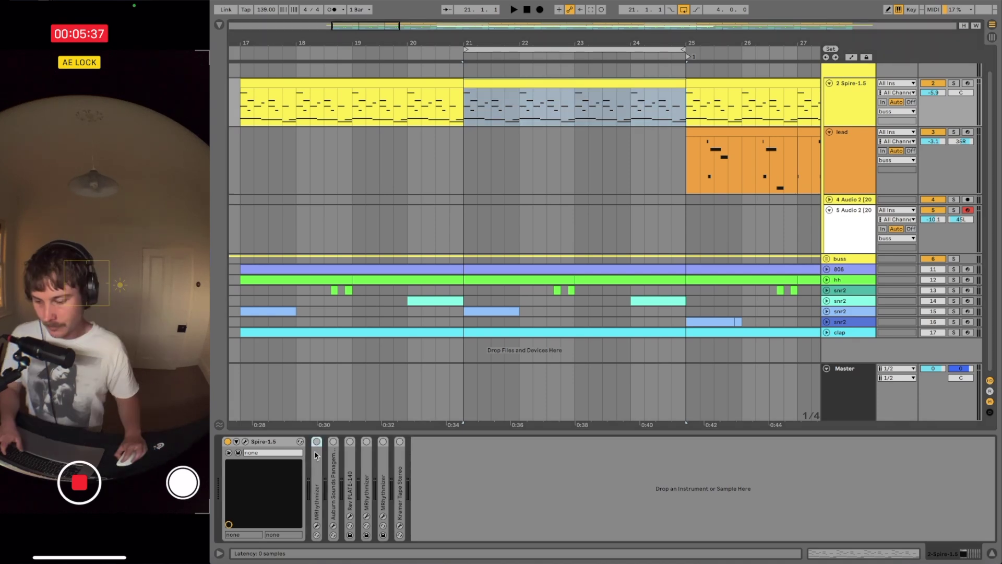
{"action": "double_click", "coordinate": [318, 451]}
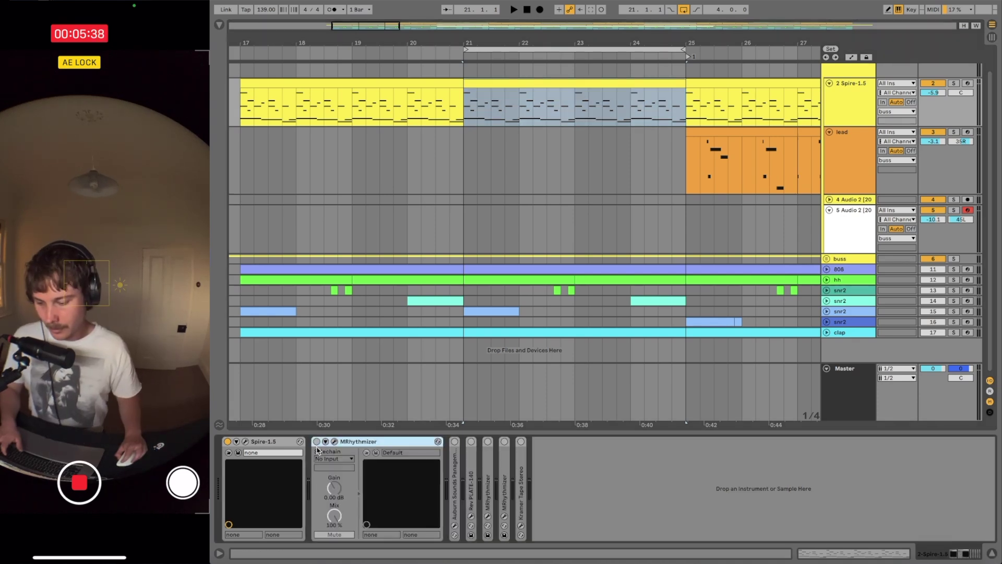
{"action": "left_click", "coordinate": [336, 442]}
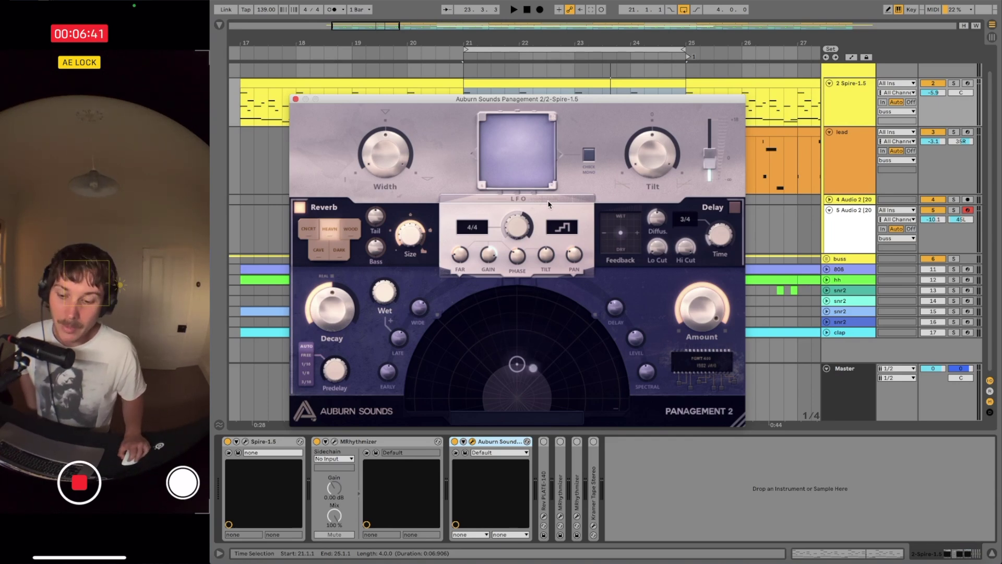
Step: Inspect Panagement 2's LFO waveforms, keep the stepped shape, try the position pad, and play the loop to audition the panning
{"action": "left_click", "coordinate": [572, 228]}
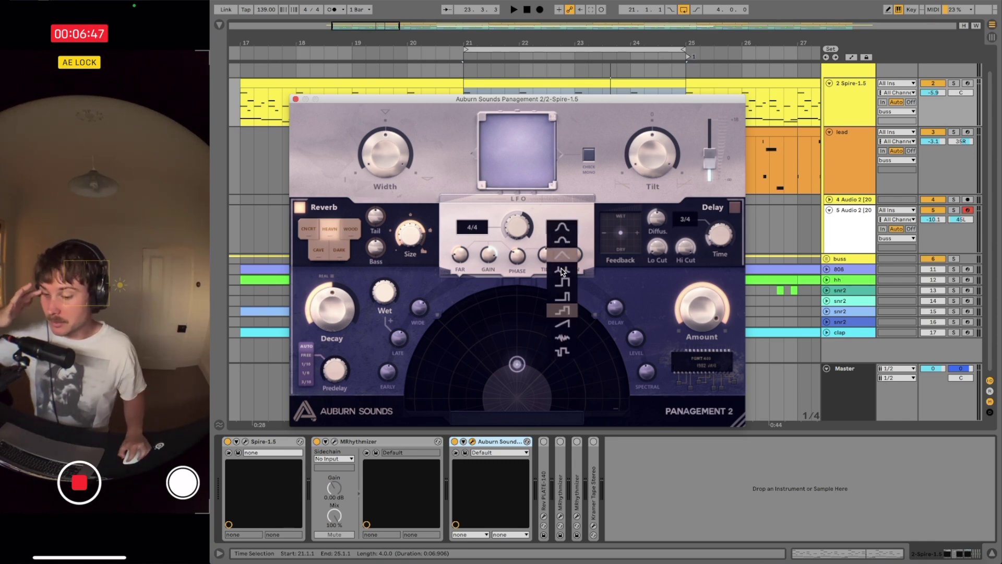
{"action": "left_click", "coordinate": [562, 310]}
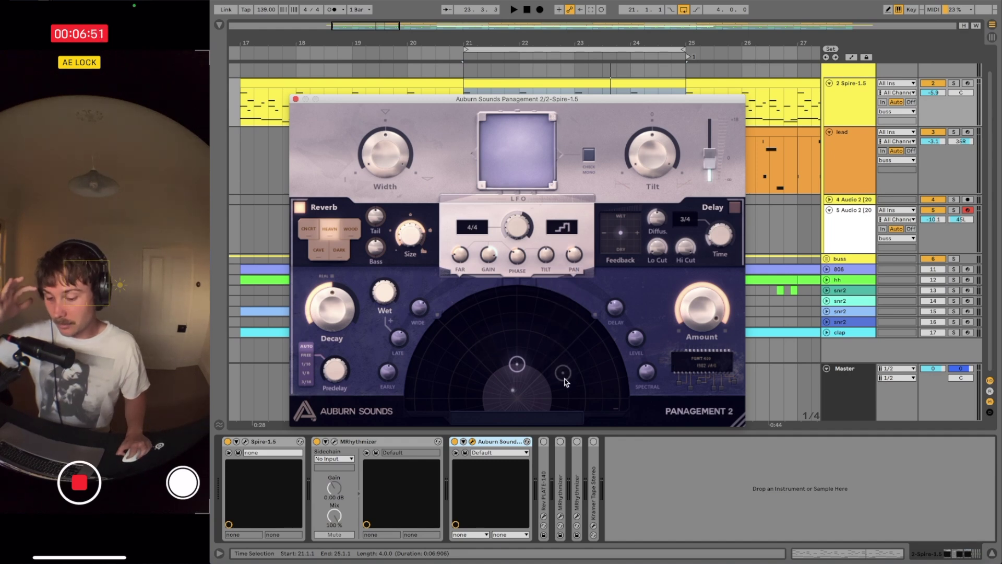
{"action": "left_click_drag", "start_coordinate": [538, 329], "coordinate": [546, 354]}
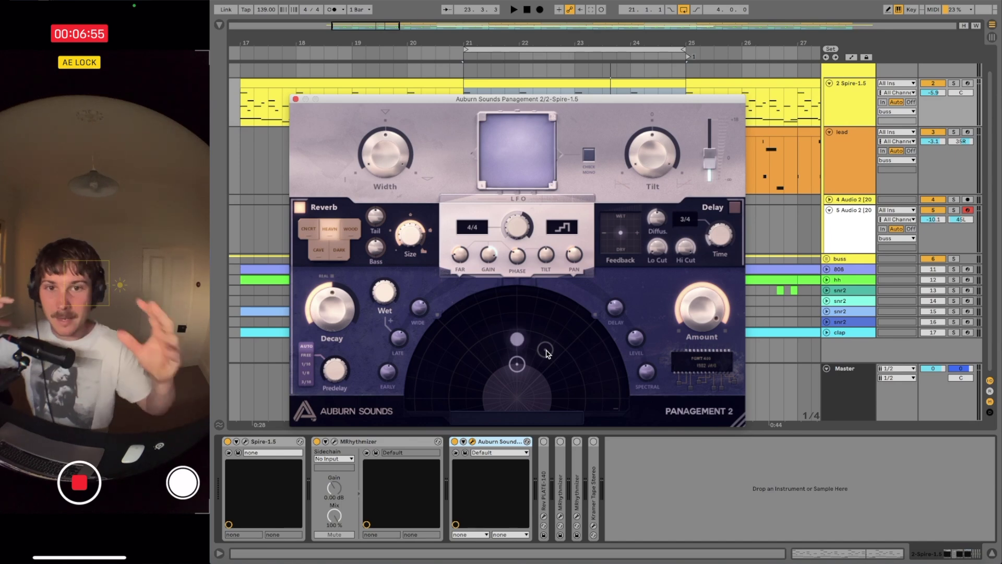
{"action": "left_click_drag", "start_coordinate": [547, 353], "coordinate": [513, 348]}
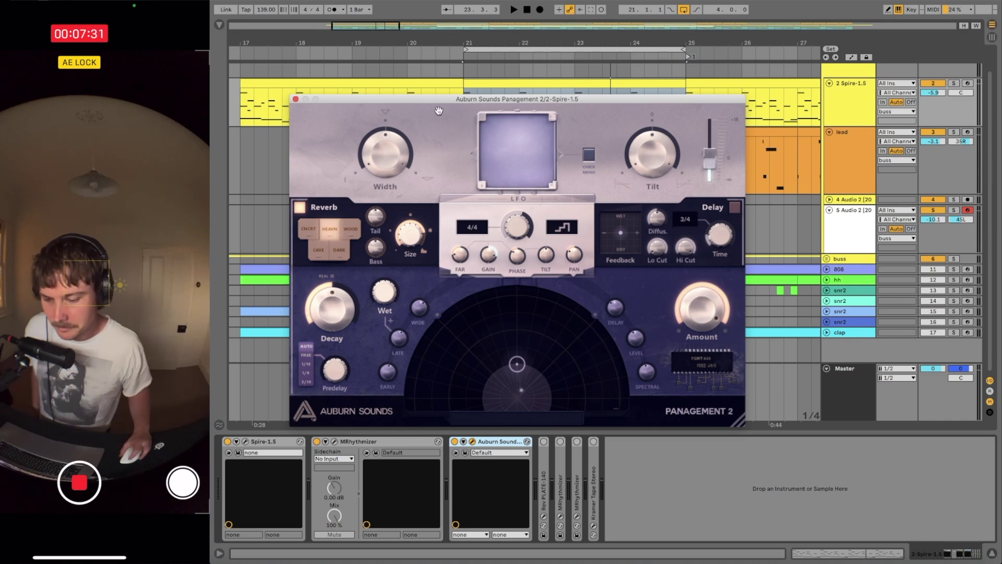
{"action": "key", "text": "space"}
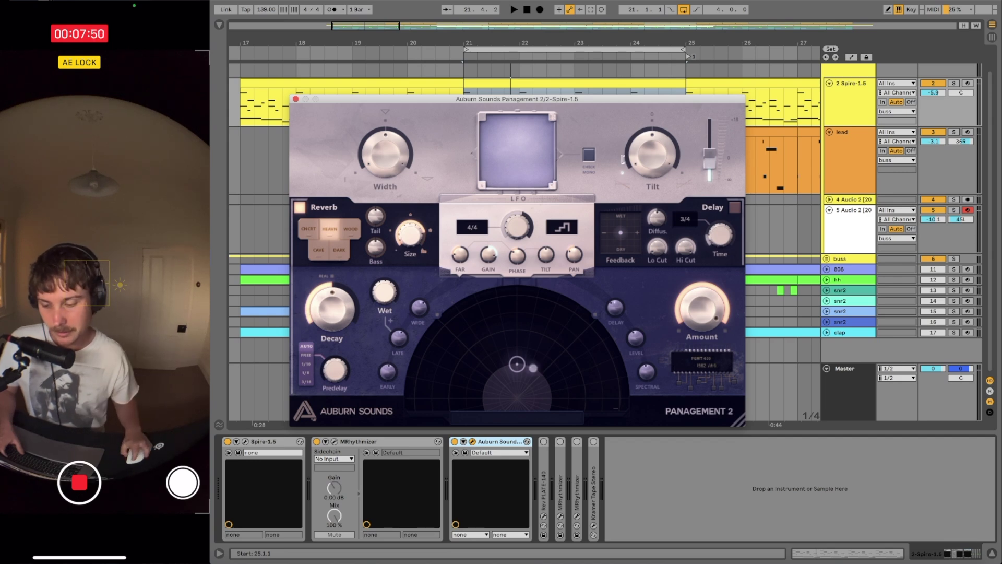
Step: Unfold Rev PLATE-140 on the Spire track, open its window and play the loop to hear the Aerial Plate reverb
{"action": "double_click", "coordinate": [543, 505]}
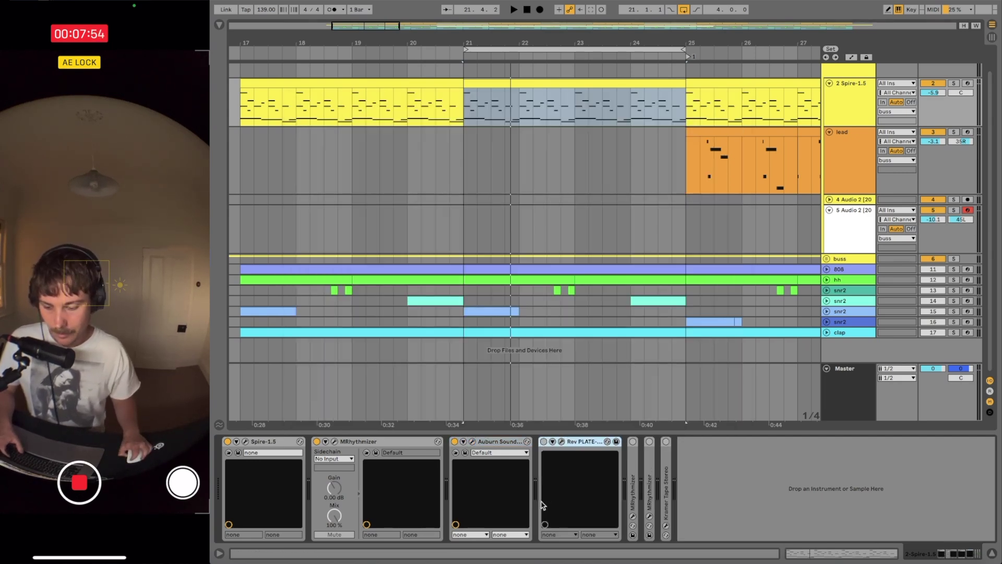
{"action": "left_click", "coordinate": [561, 442]}
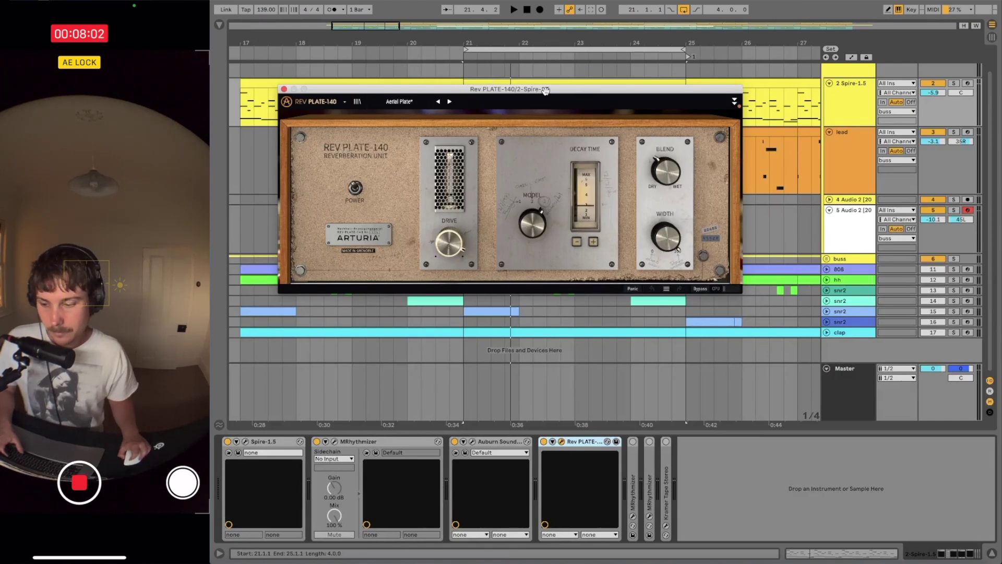
{"action": "left_click_drag", "start_coordinate": [545, 90], "coordinate": [578, 94]}
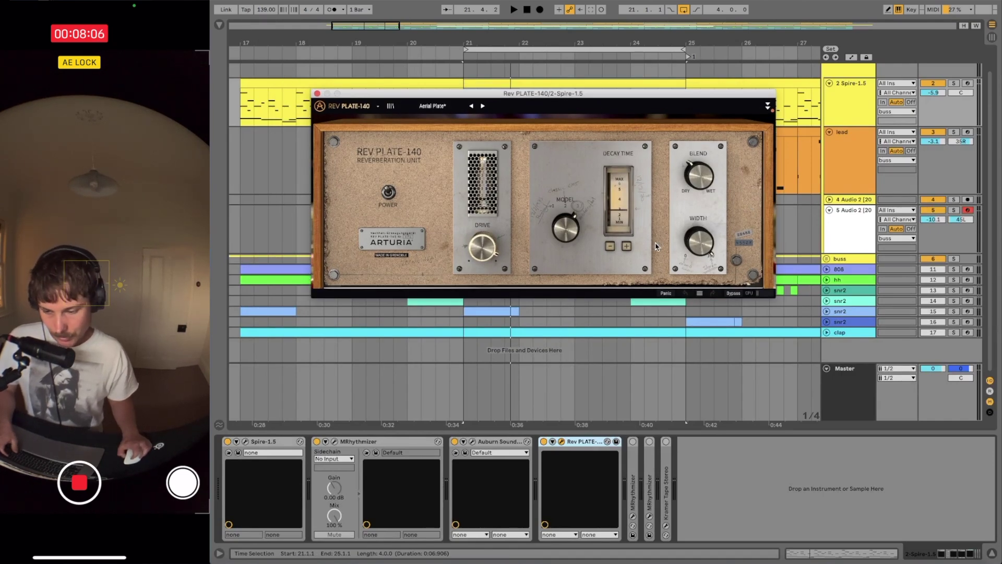
{"action": "key", "text": "space"}
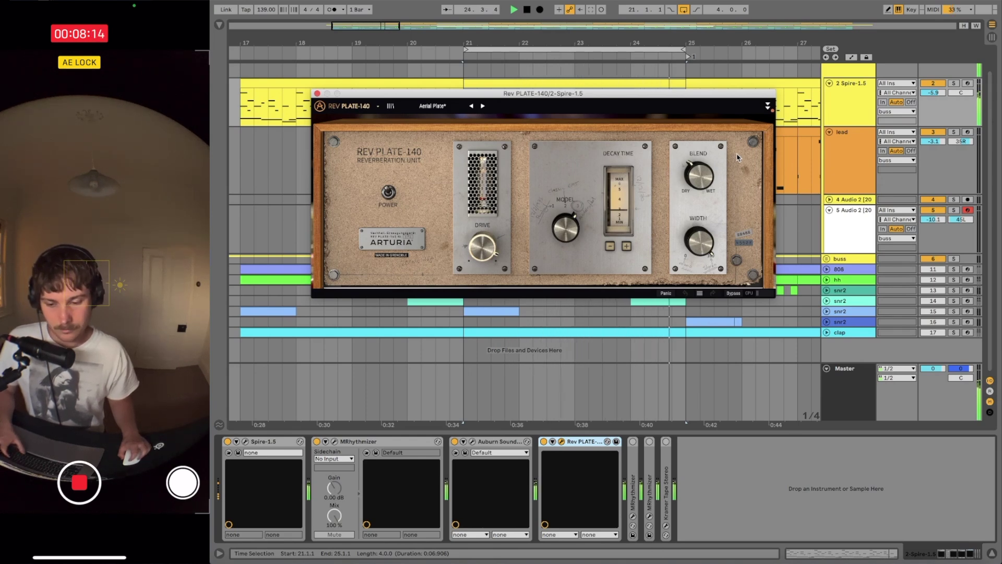
{"action": "left_click", "coordinate": [851, 488]}
{"action": "key", "text": "space"}
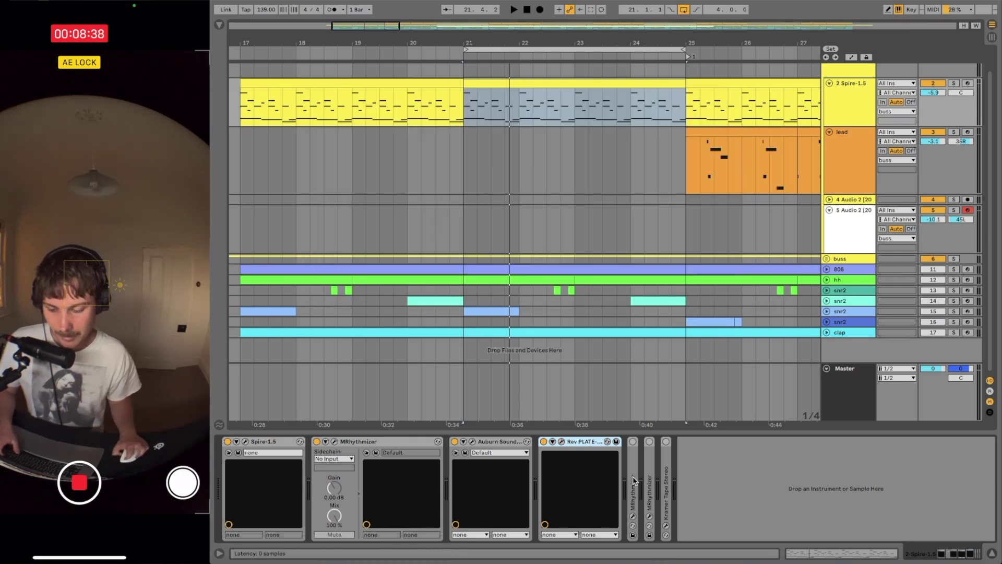
Step: Unfold the MRhythmizer after Rev PLATE-140 and audition the Spire loop through the remaining effects, including Kramer Tape
{"action": "double_click", "coordinate": [635, 480]}
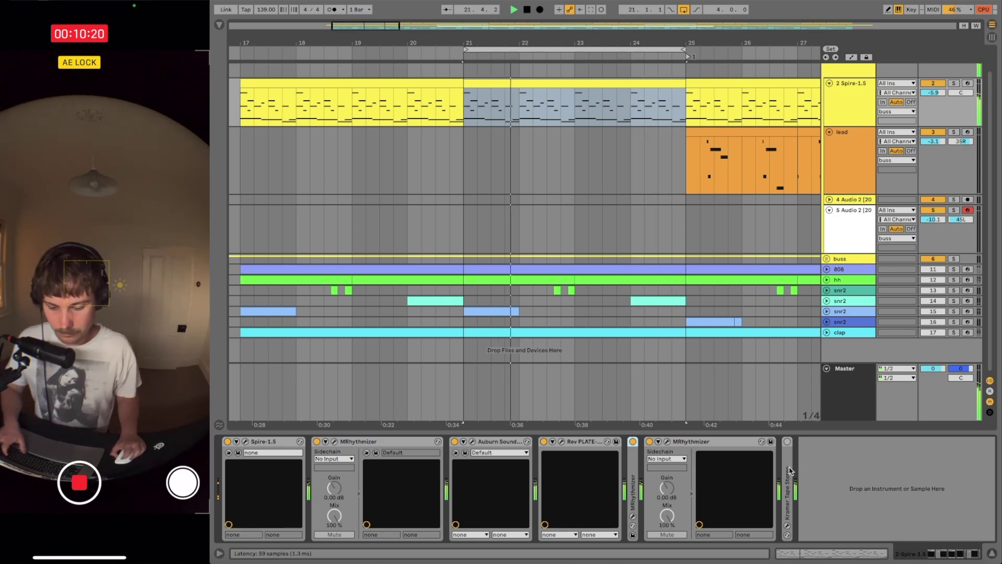
{"action": "key", "text": "space"}
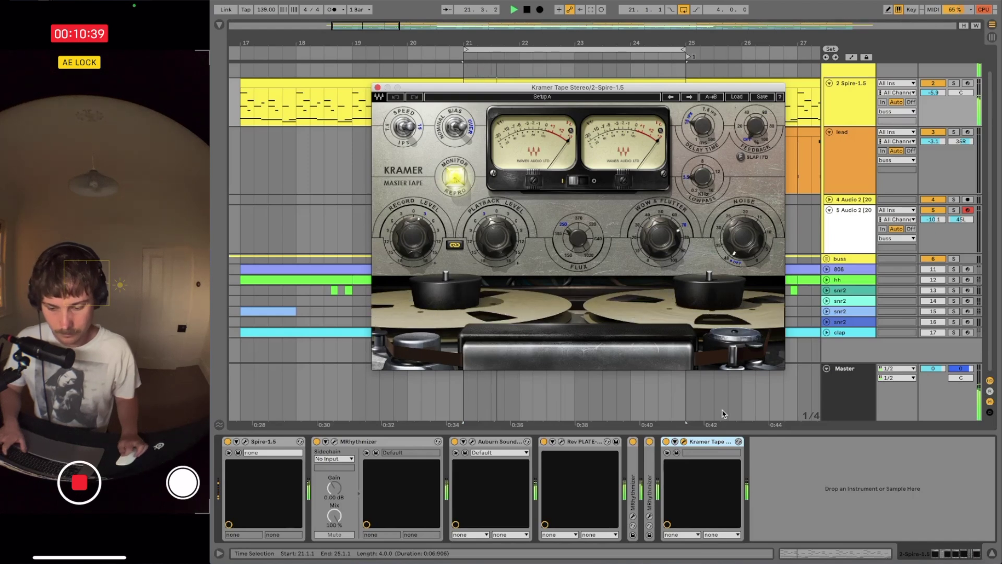
{"action": "key", "text": "space"}
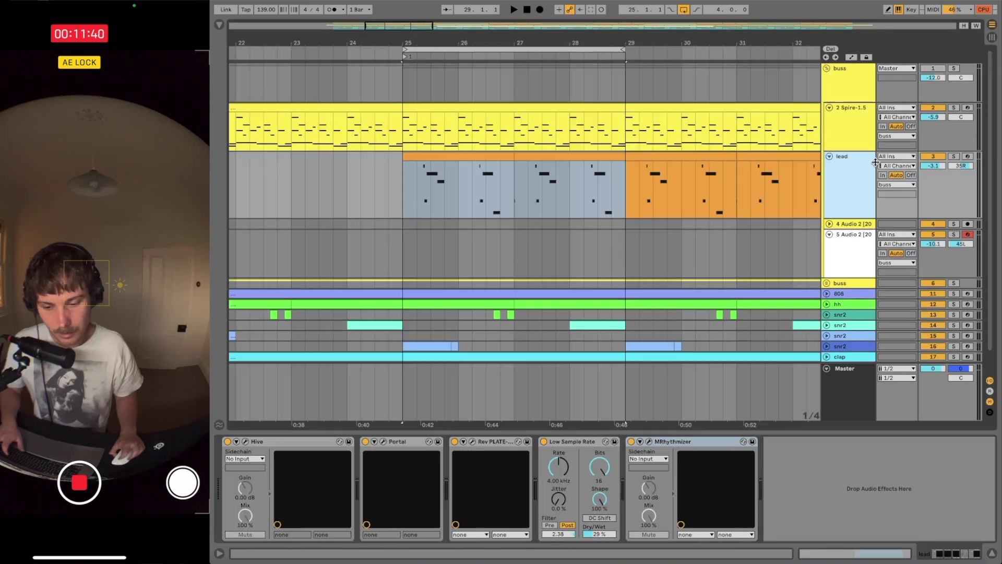
Step: Solo the lead track, switch off Portal, Rev PLATE-140 and Low Sample Rate, and audition the lead from bar 25 to 29
{"action": "left_click", "coordinate": [954, 156]}
{"action": "left_click", "coordinate": [514, 173], "text": "shift"}
{"action": "left_click", "coordinate": [366, 441]}
{"action": "left_click", "coordinate": [455, 442]}
{"action": "left_click", "coordinate": [543, 441]}
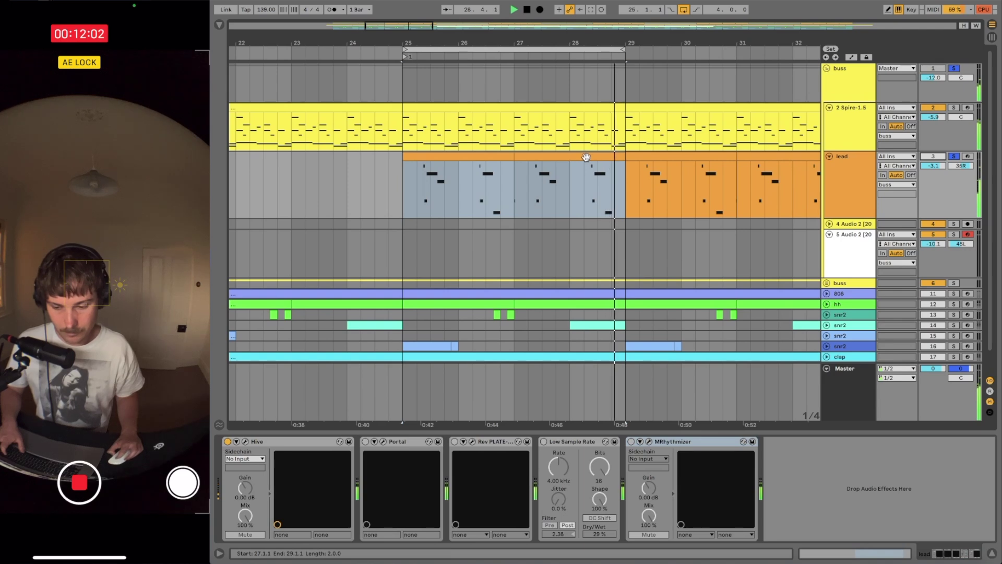
{"action": "key", "text": "space"}
Step: Open the lead track's Hive instrument, examine Portal's preset list at Mangle Smear, and audition the lead with Portal
{"action": "left_click", "coordinate": [285, 442]}
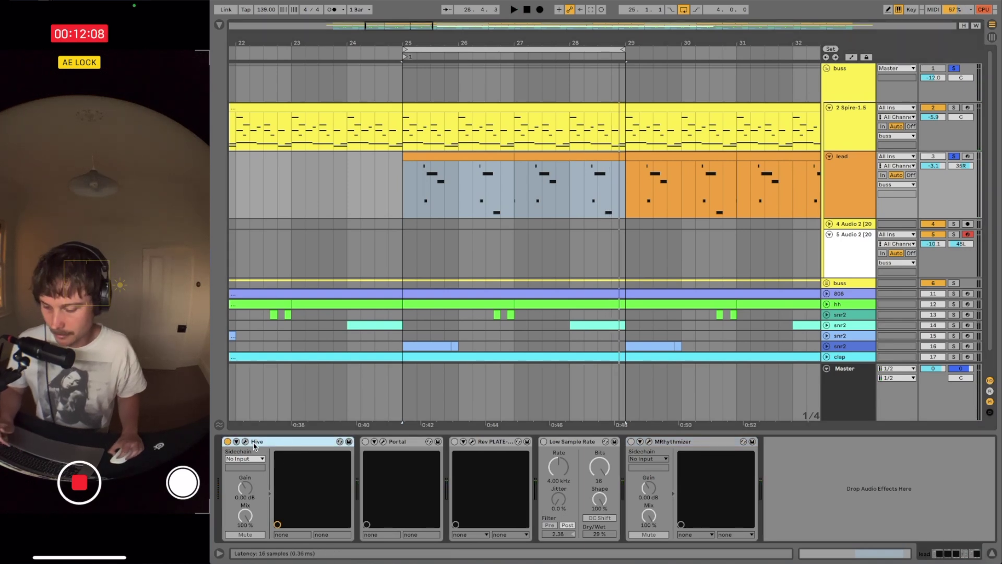
{"action": "left_click", "coordinate": [246, 441]}
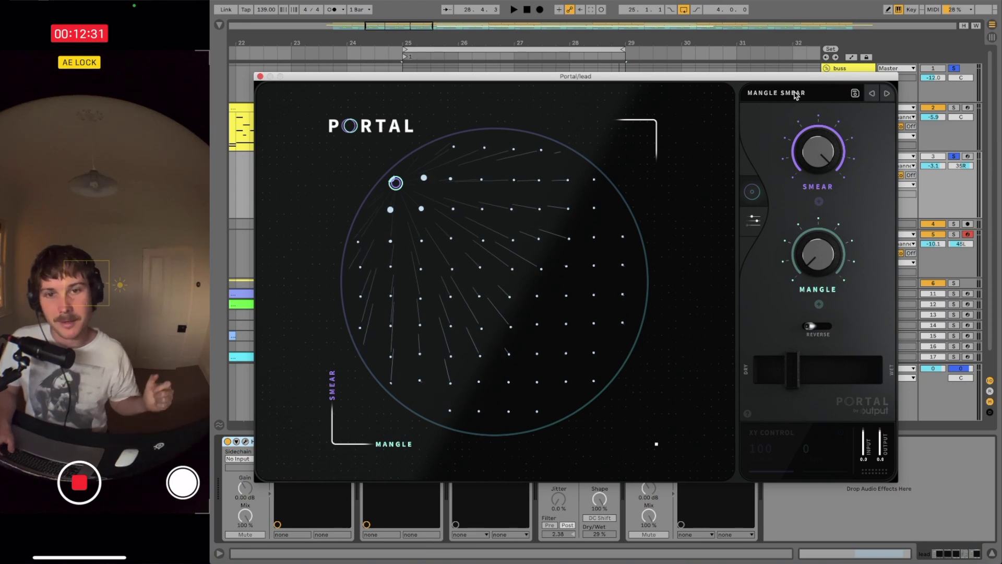
{"action": "left_click", "coordinate": [796, 95]}
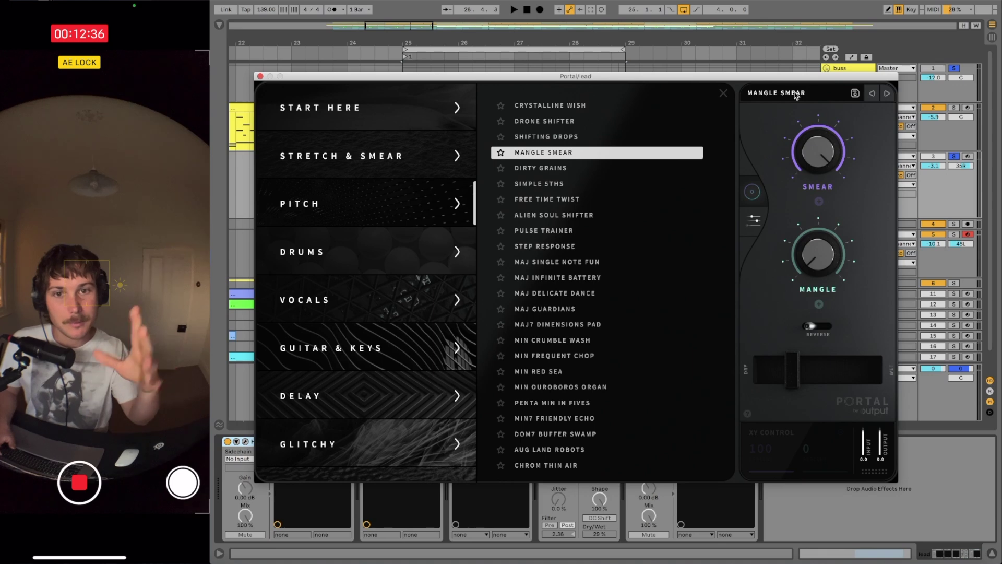
{"action": "key", "text": "space"}
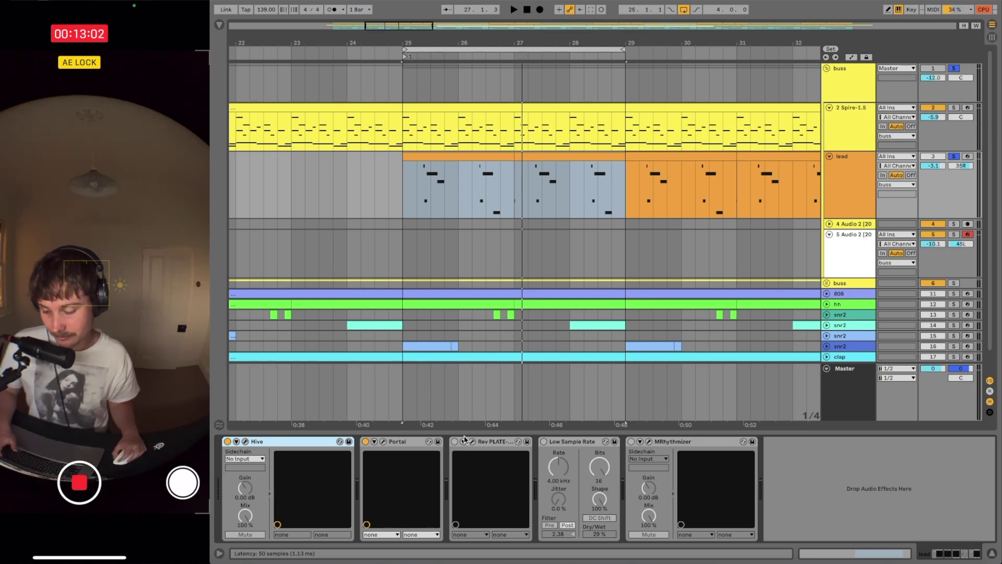
Step: Open the lead track's Rev PLATE-140 window and expand its advanced settings
{"action": "left_click", "coordinate": [465, 442]}
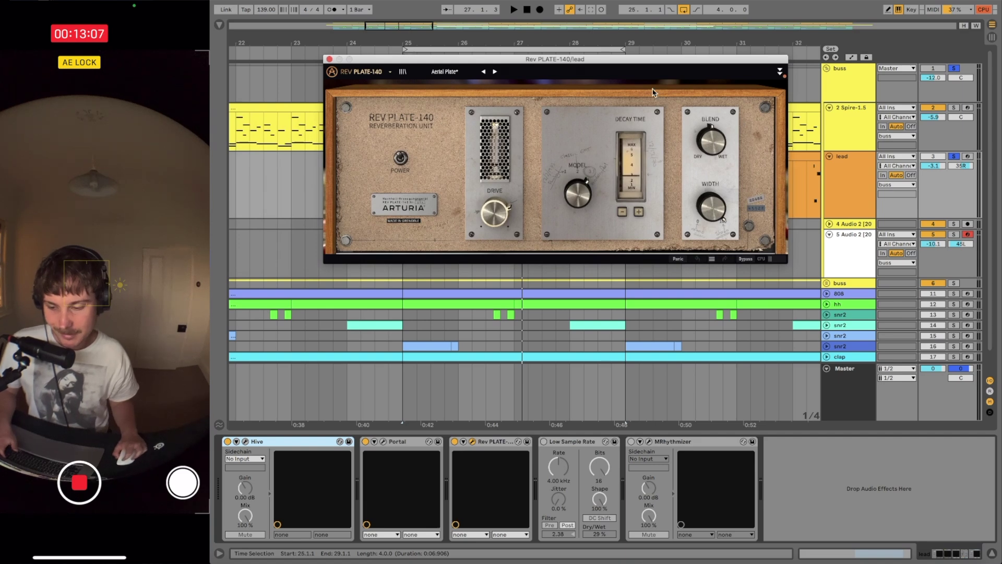
{"action": "left_click", "coordinate": [780, 72]}
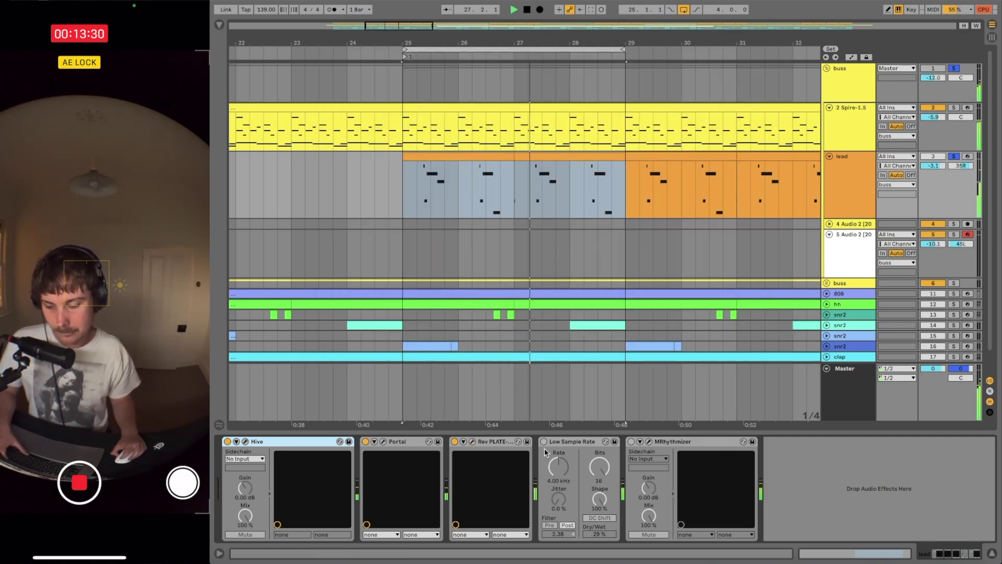
Step: Switch on Low Sample Rate and MRhythmizer on the lead track, and audition the lead while showing MRhythmizer's Reverse sequence
{"action": "left_click", "coordinate": [543, 442]}
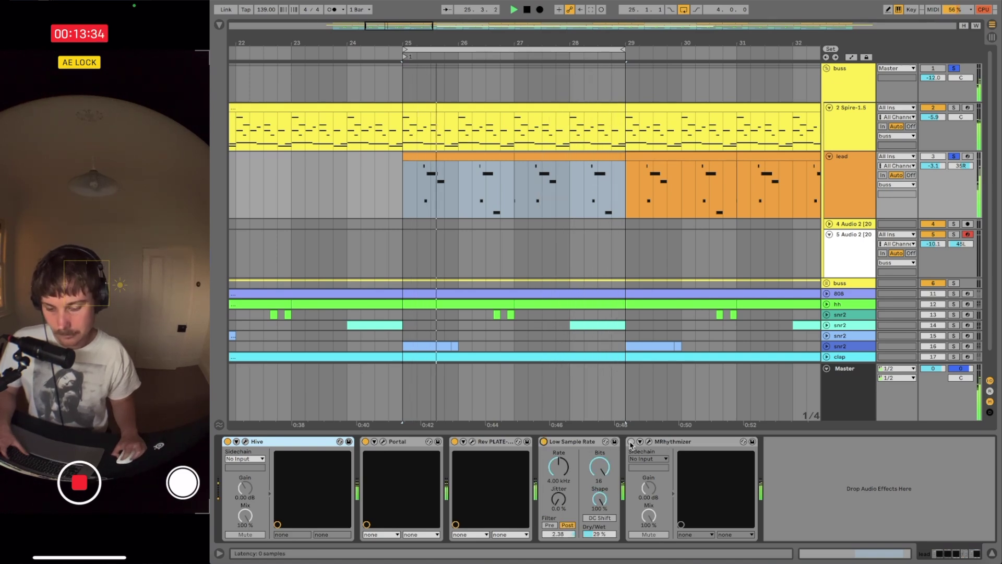
{"action": "left_click", "coordinate": [649, 441]}
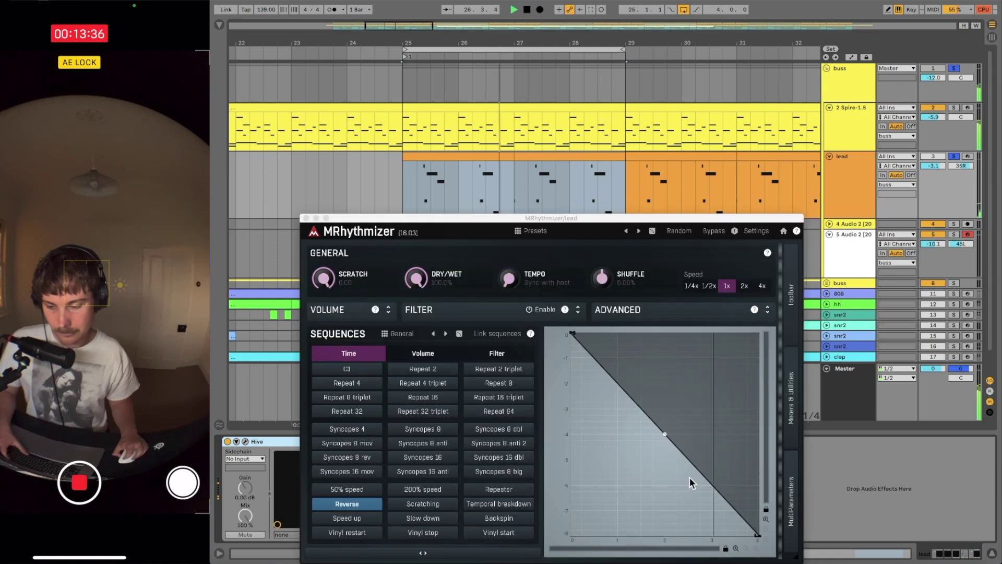
{"action": "left_click_drag", "start_coordinate": [625, 221], "coordinate": [623, 129]}
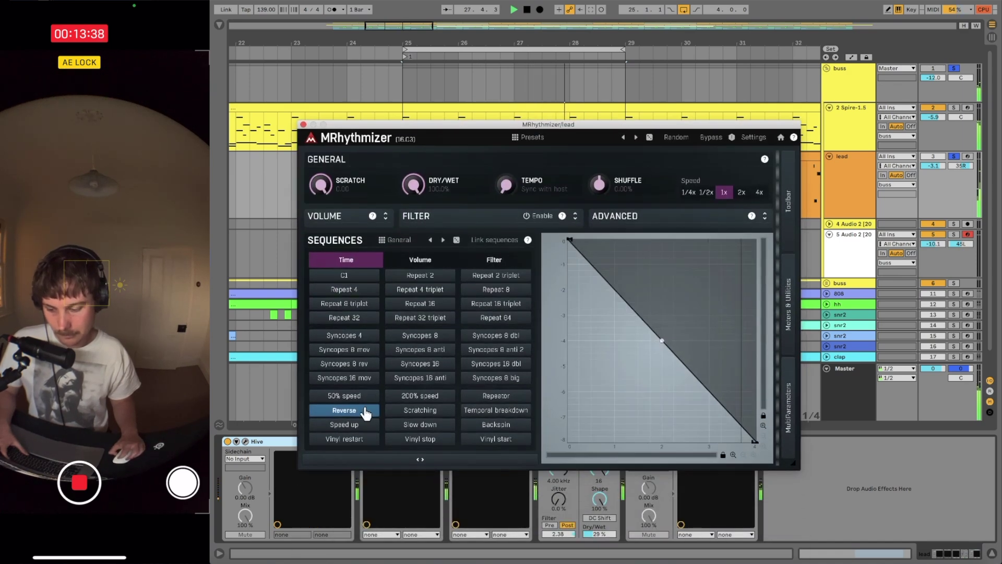
{"action": "key", "text": "space"}
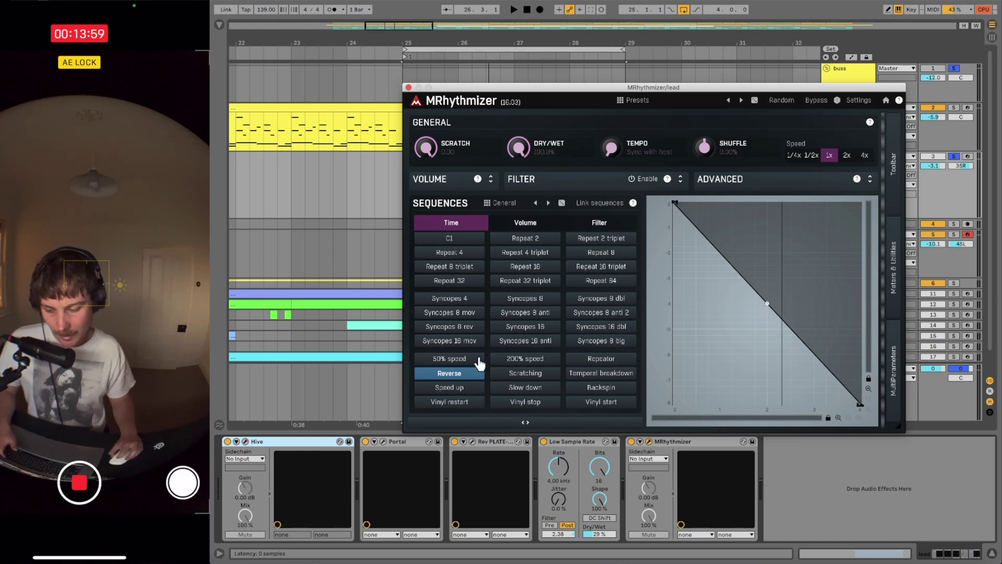
{"action": "left_click", "coordinate": [649, 441]}
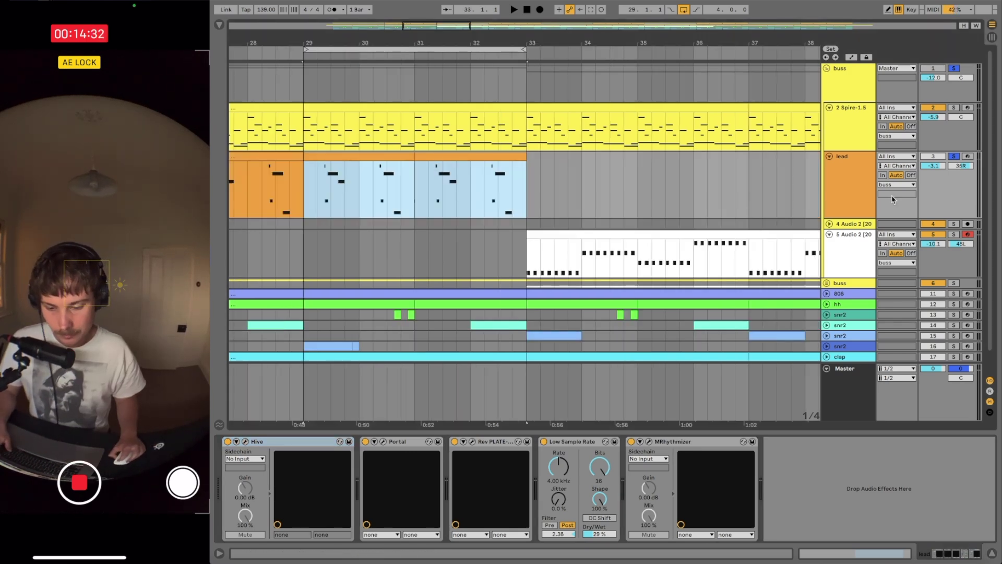
Step: Unfold the 4 Audio 2 track and examine its audio input options around Resampling, keeping the current choice
{"action": "left_click", "coordinate": [828, 224]}
{"action": "left_click", "coordinate": [812, 255]}
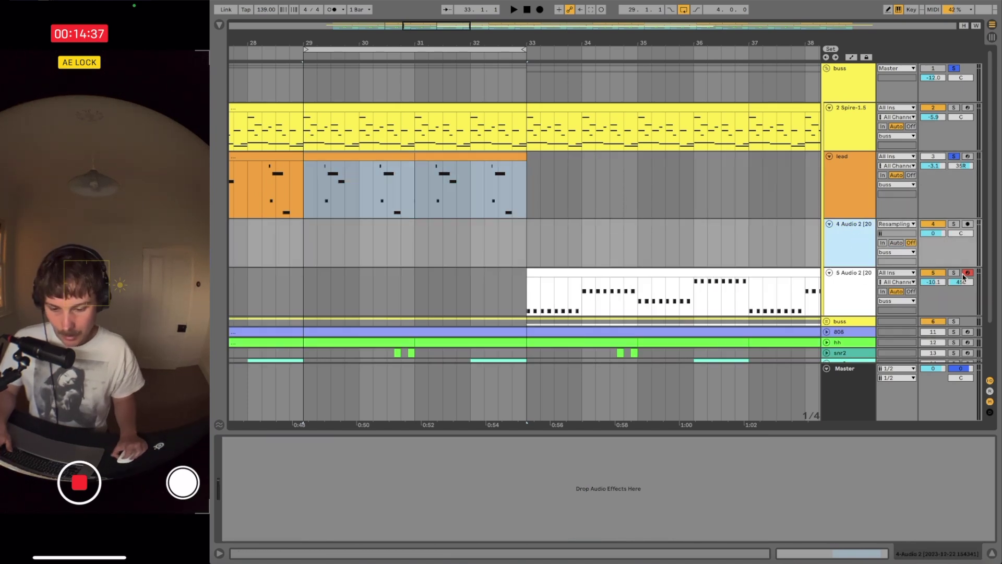
{"action": "left_click", "coordinate": [895, 224]}
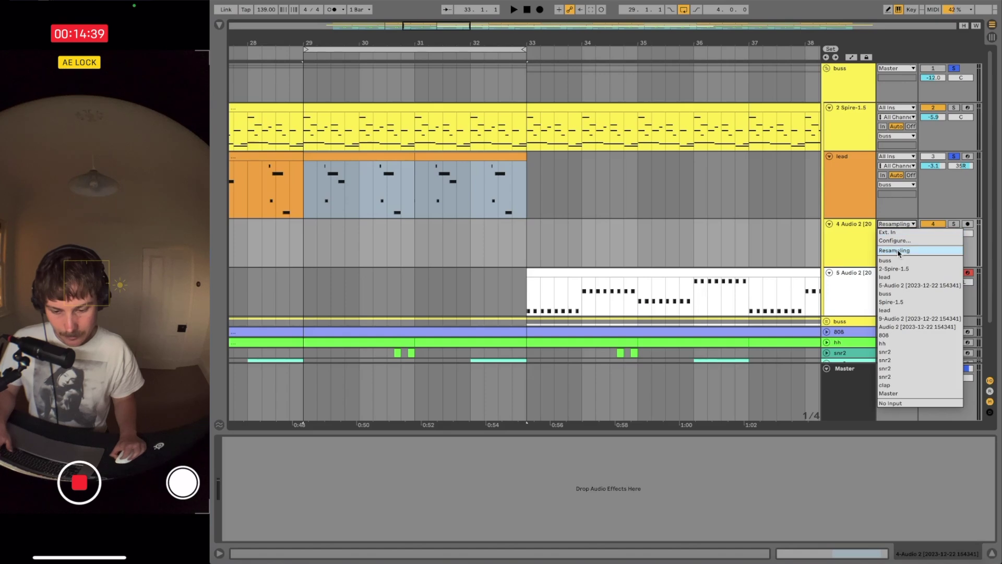
{"action": "left_click", "coordinate": [862, 243]}
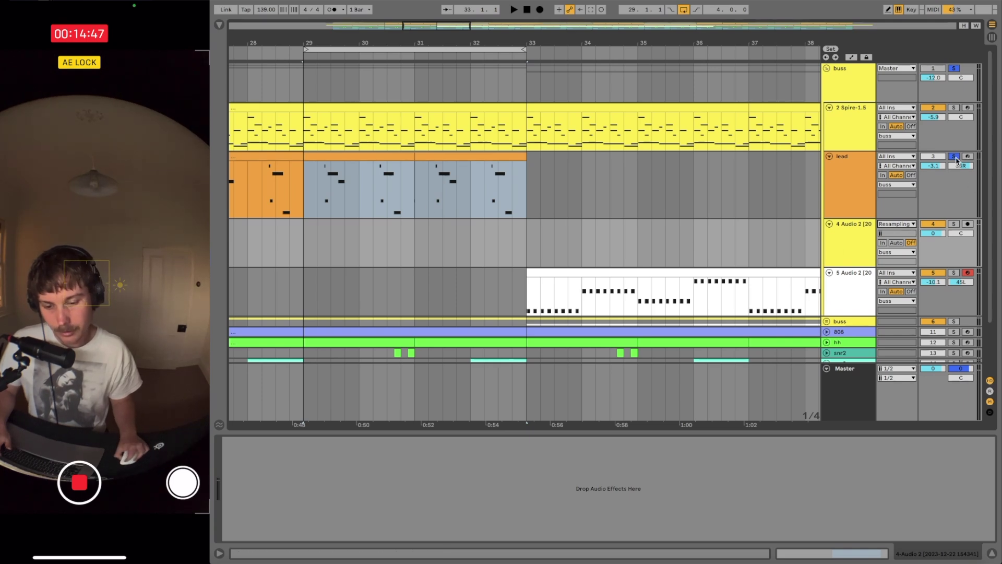
Step: Mark bars 29 to 33 on the 4 Audio 2 track as the region for resampling the lead
{"action": "left_click", "coordinate": [302, 245]}
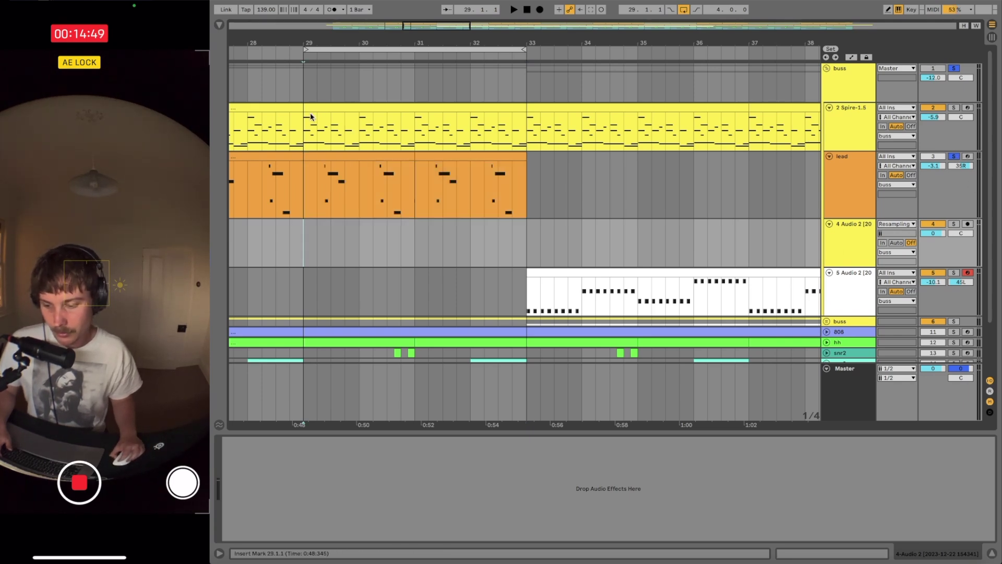
{"action": "left_click_drag", "start_coordinate": [321, 257], "coordinate": [525, 249]}
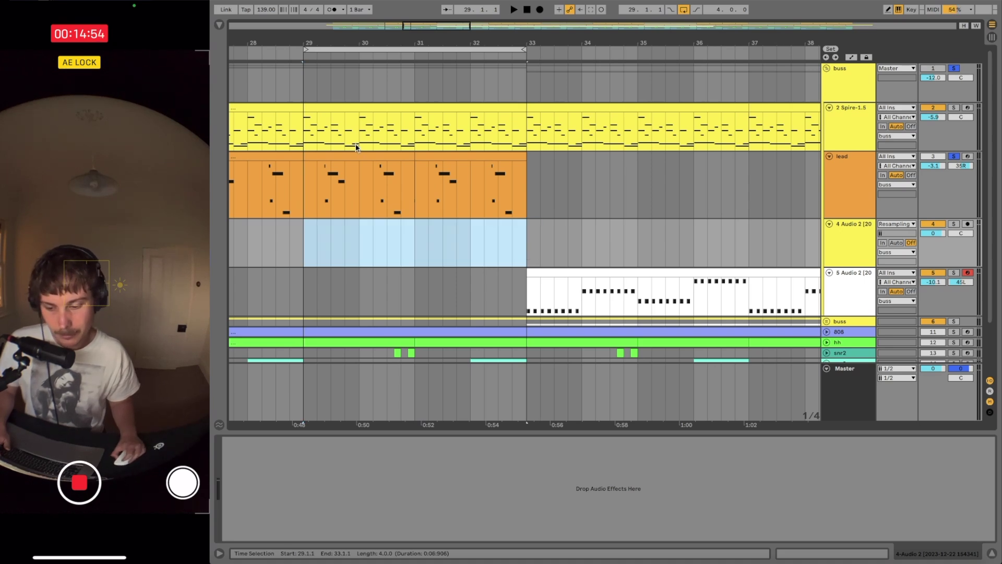
{"action": "left_click", "coordinate": [515, 239]}
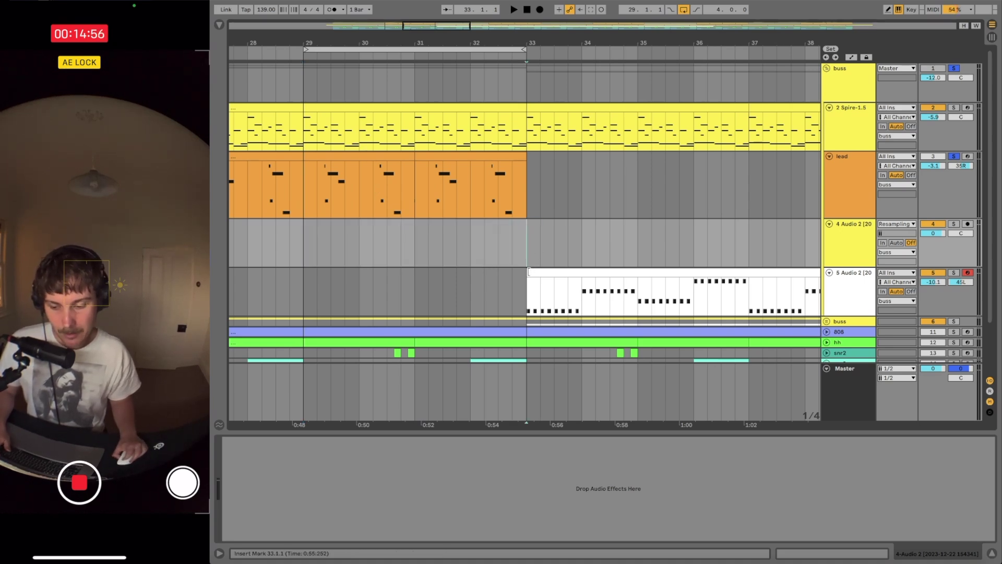
Step: Show the sliced sample instrument on the 5 Audio 2 track and loop its clip from bar 33 to 41
{"action": "left_click", "coordinate": [528, 267]}
{"action": "scroll", "coordinate": [587, 237], "scroll_direction": "right", "scroll_amount": 2}
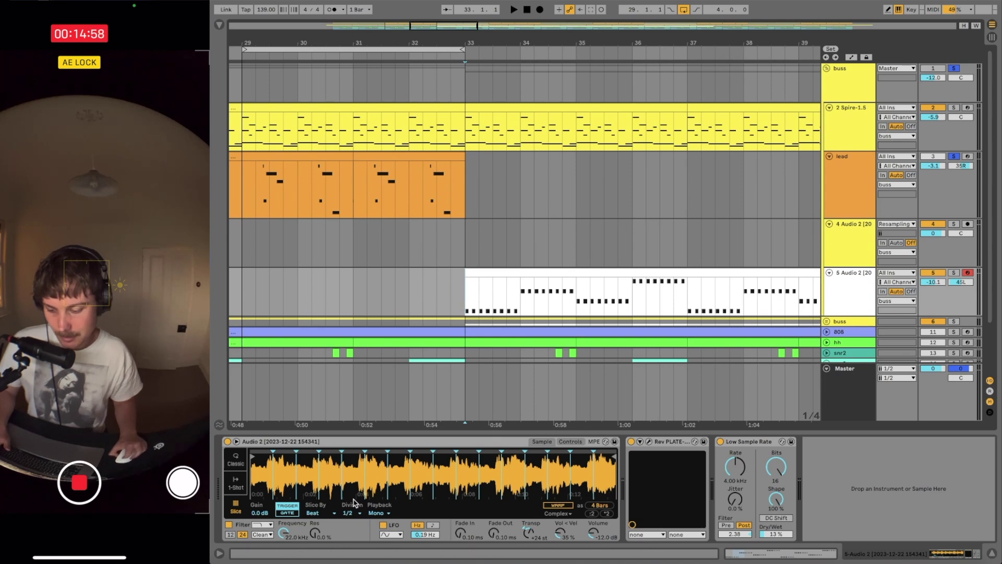
{"action": "scroll", "coordinate": [626, 251], "scroll_direction": "right", "scroll_amount": 6}
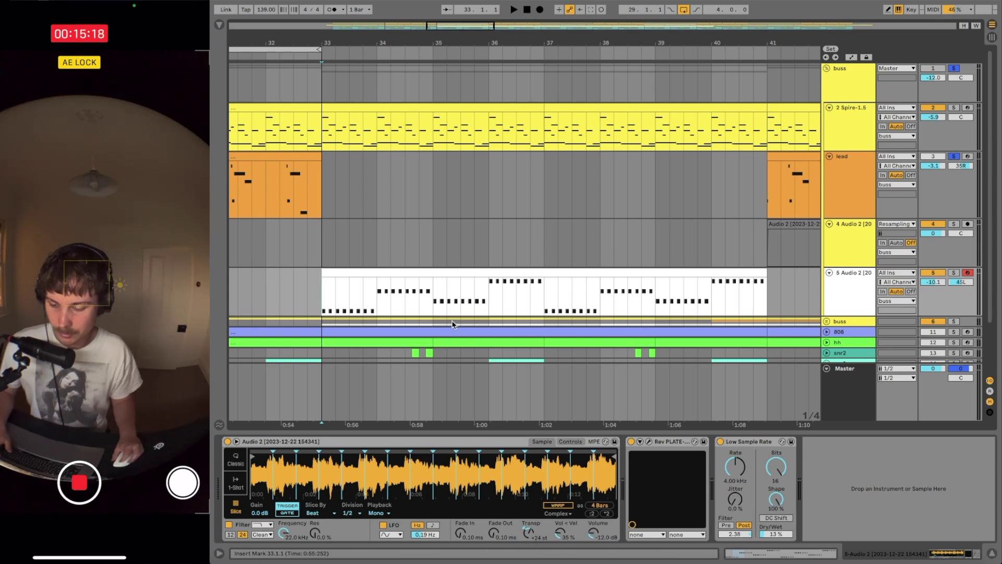
{"action": "left_click", "coordinate": [472, 275]}
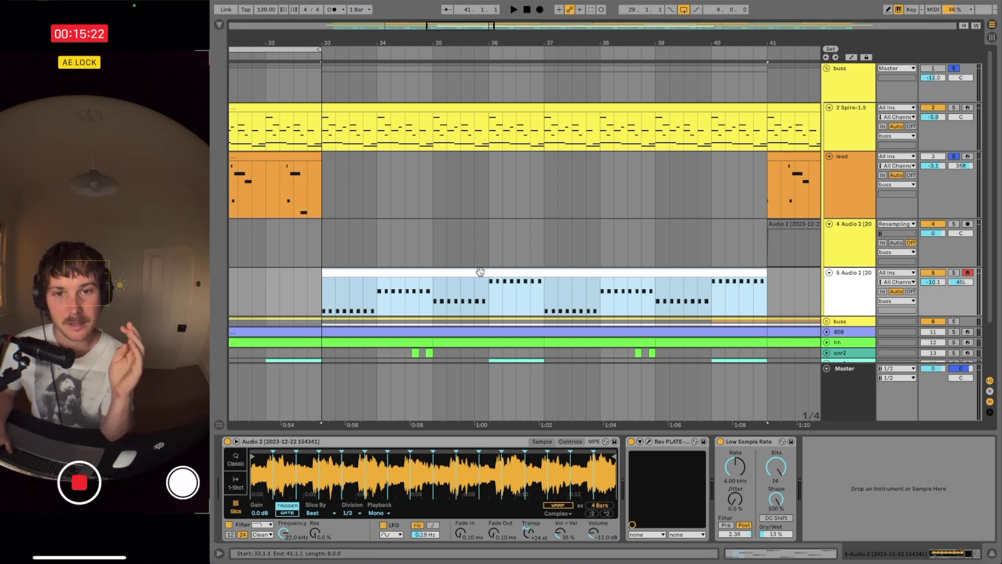
{"action": "key", "text": "super+l"}
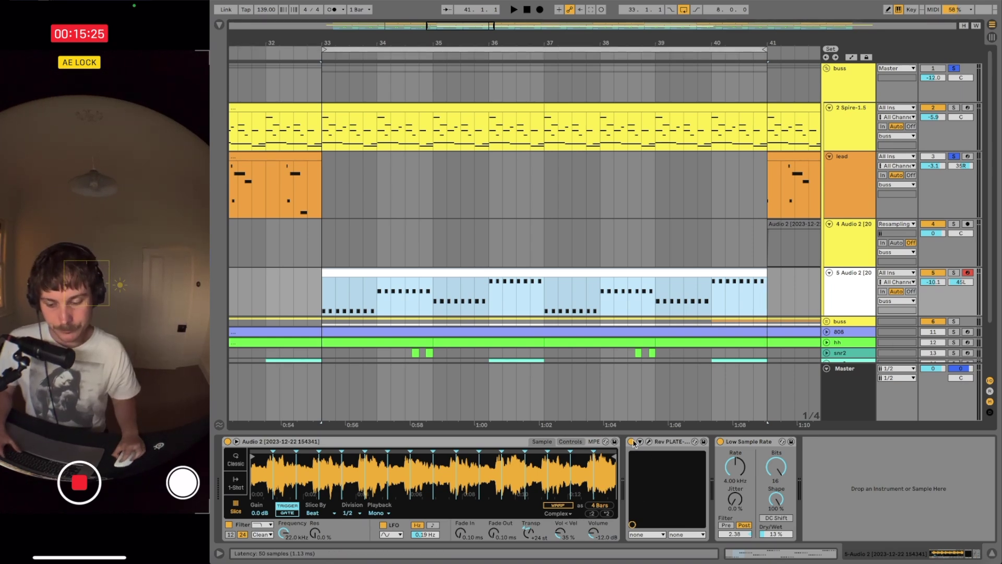
Step: Audition the 5 Audio 2 clip with Rev PLATE-140 and Low Sample Rate switched off, and view its notes in the clip editor
{"action": "left_click", "coordinate": [679, 275]}
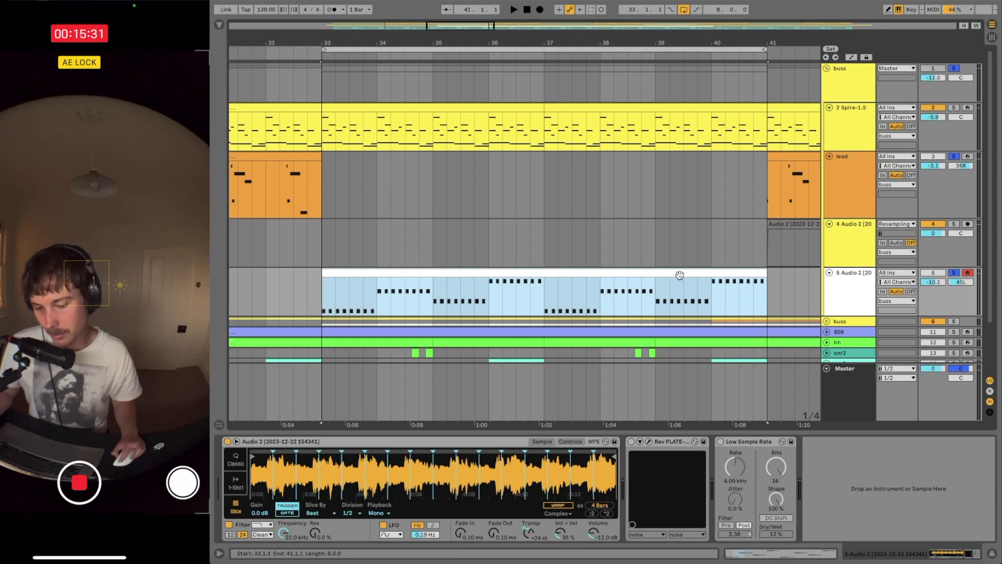
{"action": "left_click", "coordinate": [955, 68]}
{"action": "key", "text": "space"}
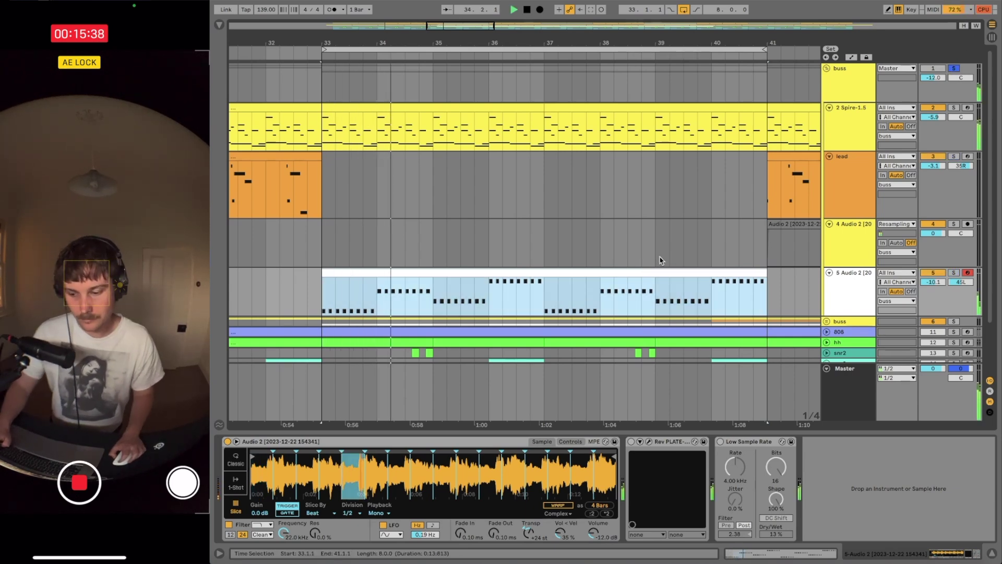
{"action": "key", "text": "Tab"}
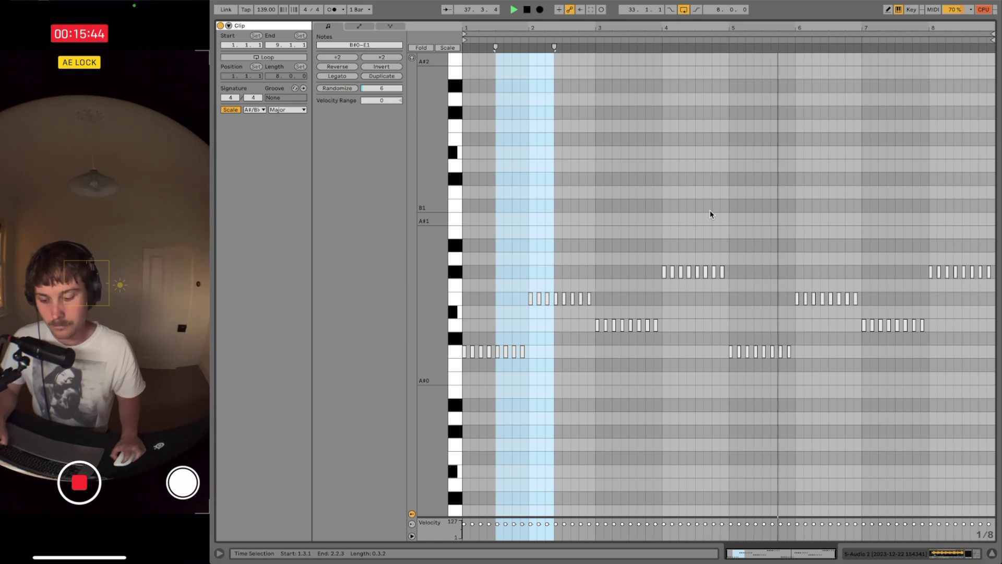
{"action": "key", "text": "Tab"}
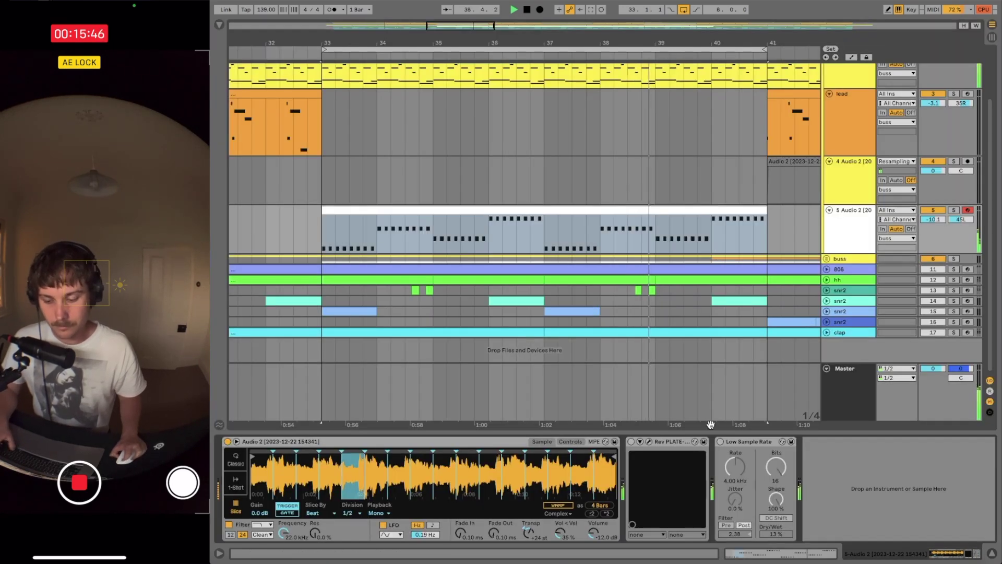
{"action": "key", "text": "space"}
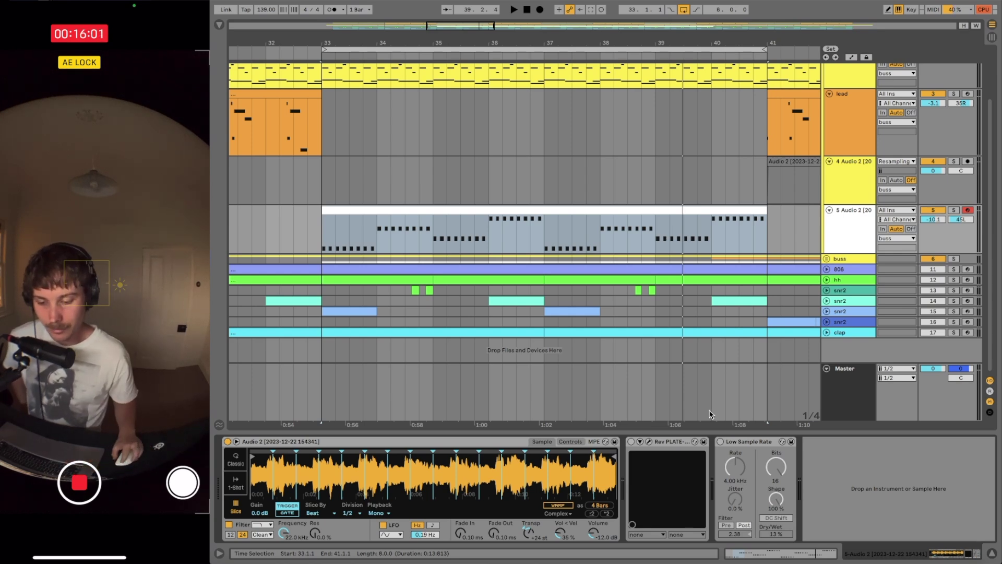
Step: Expand the advanced settings of Rev PLATE-140 on the 5 Audio 2 track, and audition the loop with both effects switched on
{"action": "double_click", "coordinate": [477, 209]}
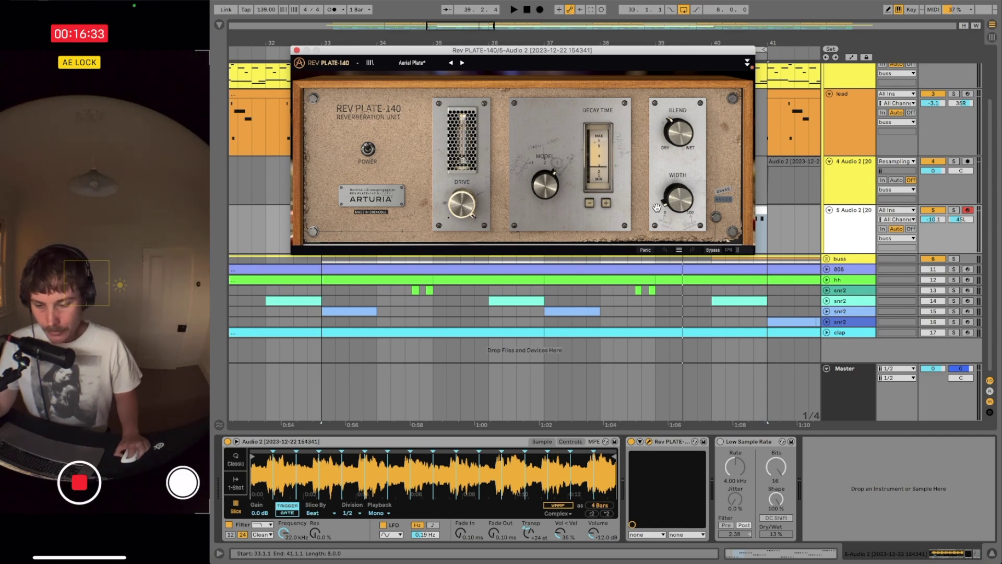
{"action": "left_click", "coordinate": [747, 62]}
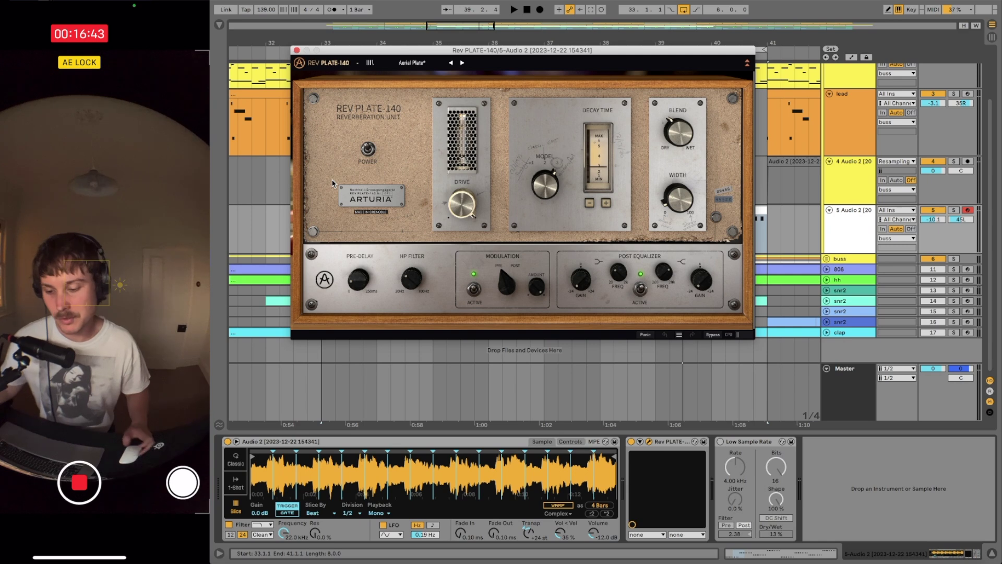
{"action": "key", "text": "super+alt+p"}
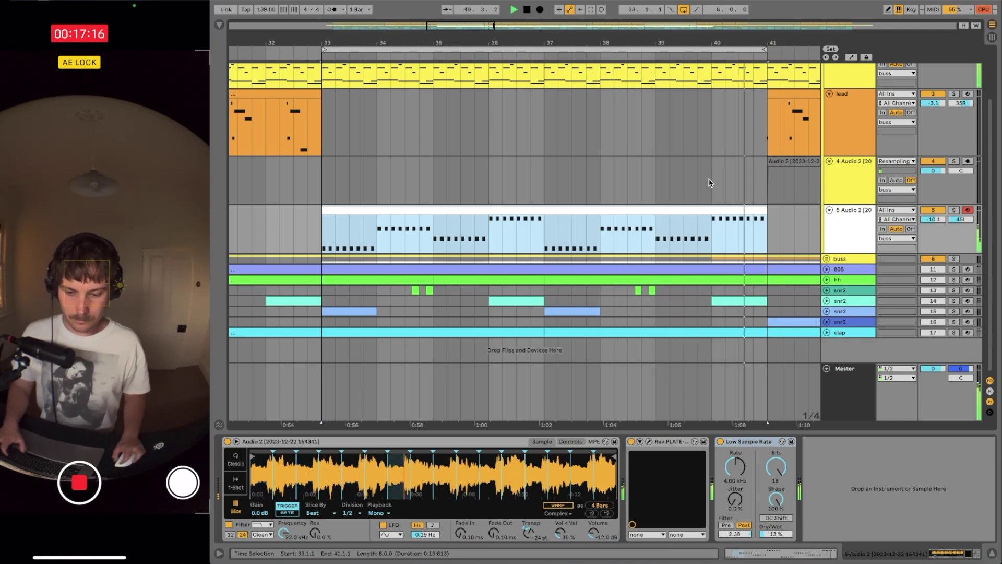
{"action": "key", "text": "space"}
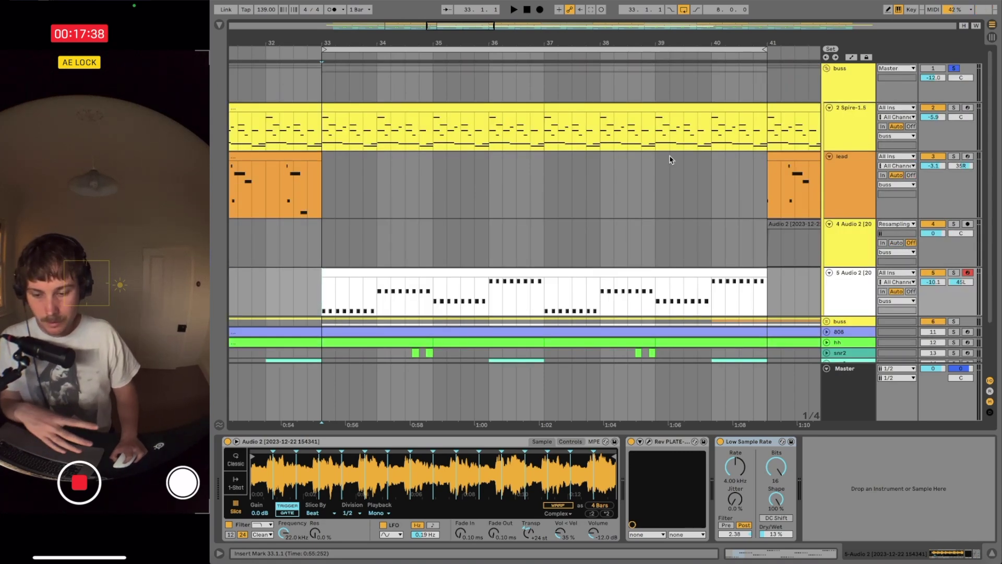
Step: Fold the first buss group and turn off its solo
{"action": "left_click", "coordinate": [850, 79]}
{"action": "left_click", "coordinate": [827, 68]}
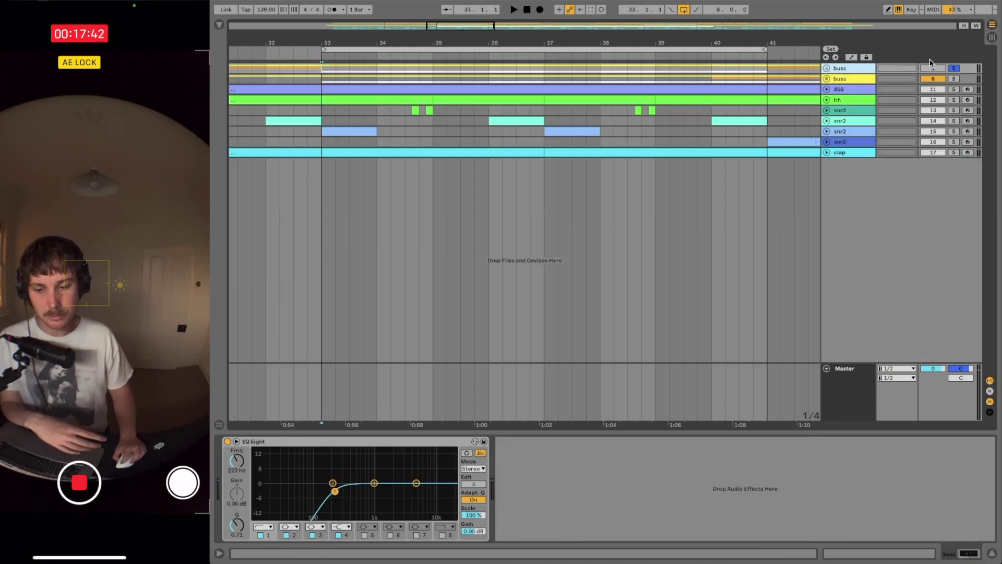
{"action": "left_click", "coordinate": [953, 69]}
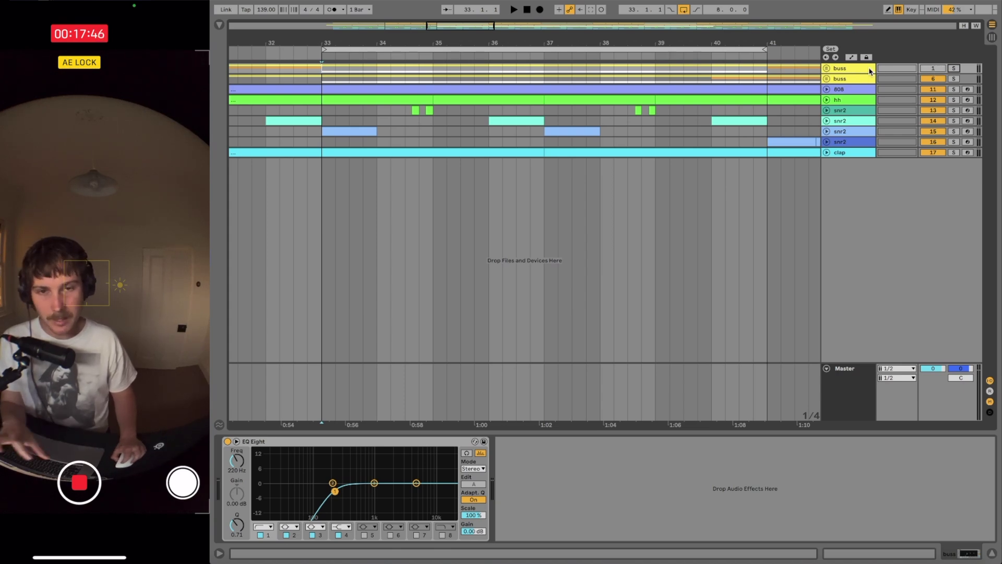
Step: Unfold the second buss group and show its frozen tracks across a wider stretch of the arrangement
{"action": "left_click", "coordinate": [828, 77]}
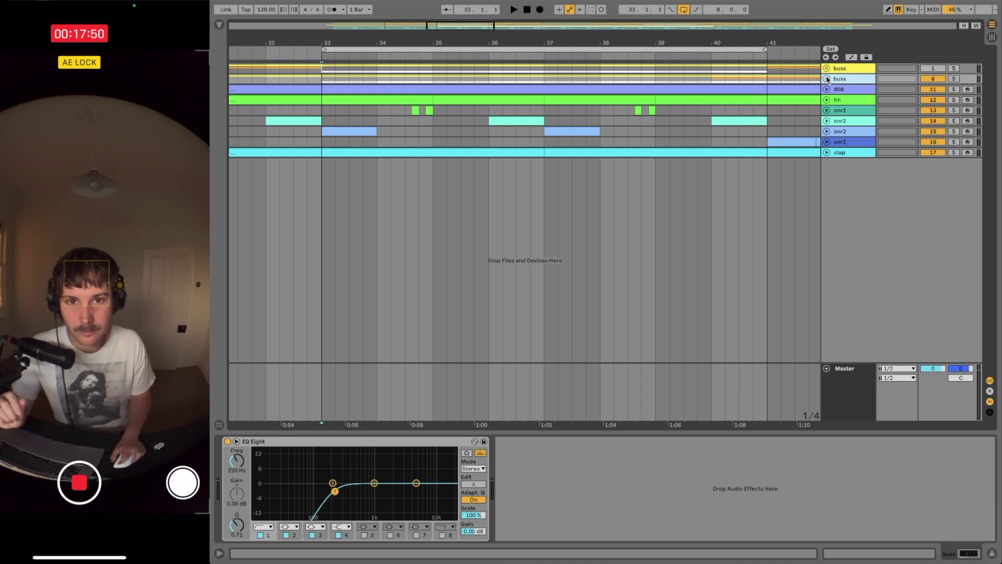
{"action": "left_click", "coordinate": [826, 79]}
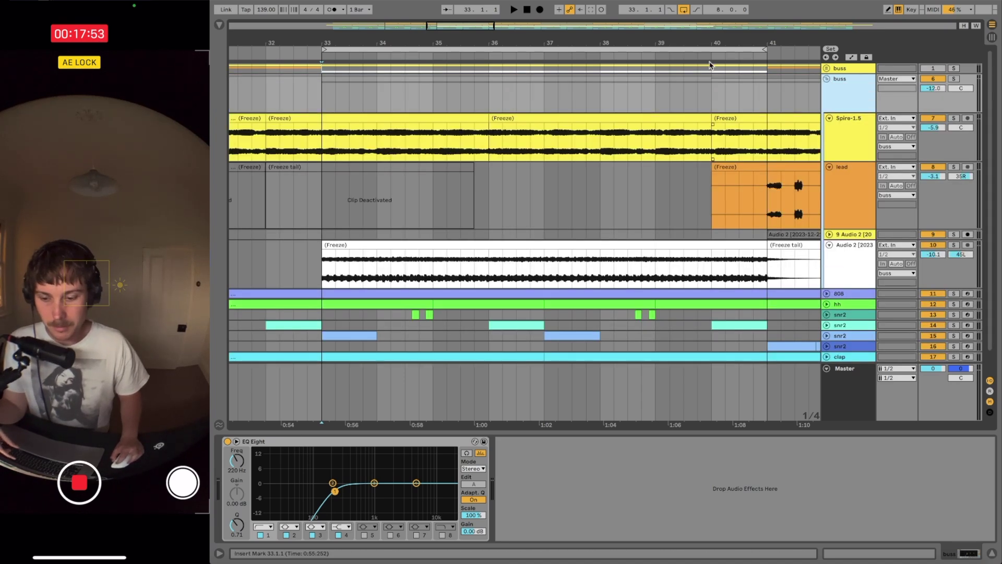
{"action": "left_click_drag", "start_coordinate": [692, 37], "coordinate": [692, 4]}
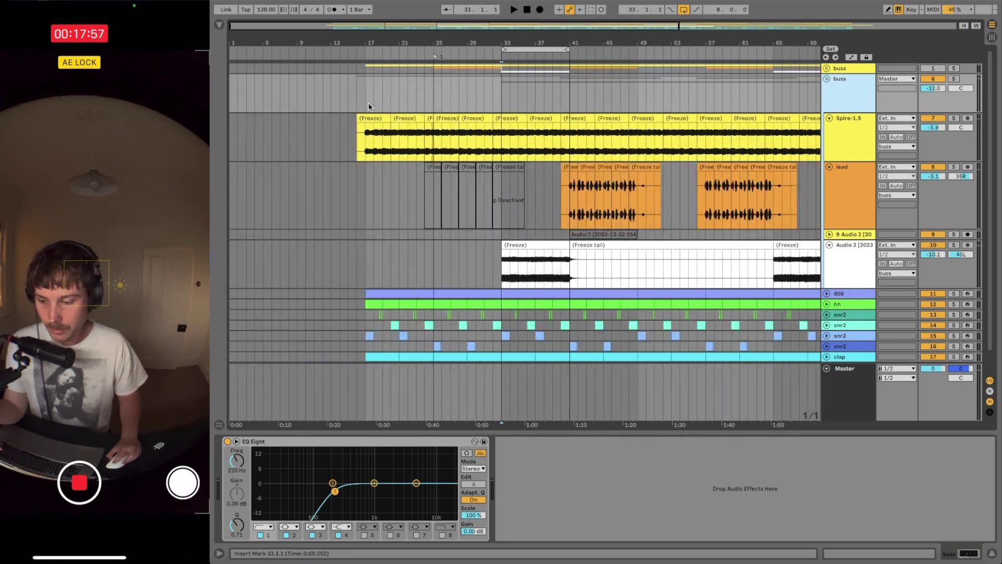
Step: Examine the frozen clips on the Spire track from their start near bar 17 to the end of the arrangement
{"action": "left_click", "coordinate": [370, 118]}
{"action": "key", "text": "minus"}
{"action": "left_click", "coordinate": [743, 119]}
{"action": "left_click", "coordinate": [317, 119], "text": "shift"}
{"action": "left_click_drag", "start_coordinate": [317, 119], "coordinate": [323, 124]}
{"action": "left_click", "coordinate": [314, 143]}
{"action": "key", "text": "plus"}
{"action": "key", "text": "plus"}
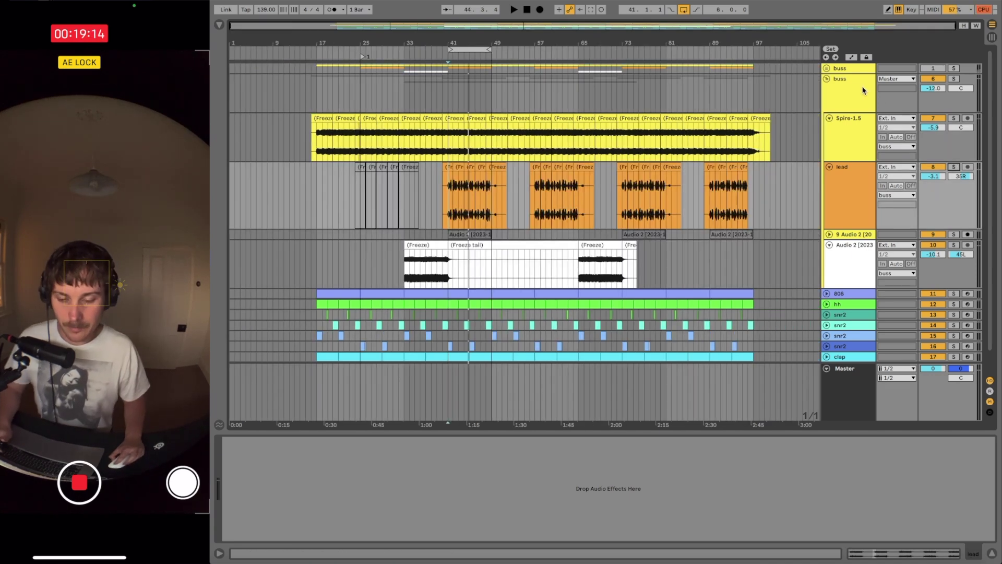
Step: Fold away the second buss group and select the unfolded hh track's first clip, bars 17 to 21
{"action": "left_click", "coordinate": [801, 84]}
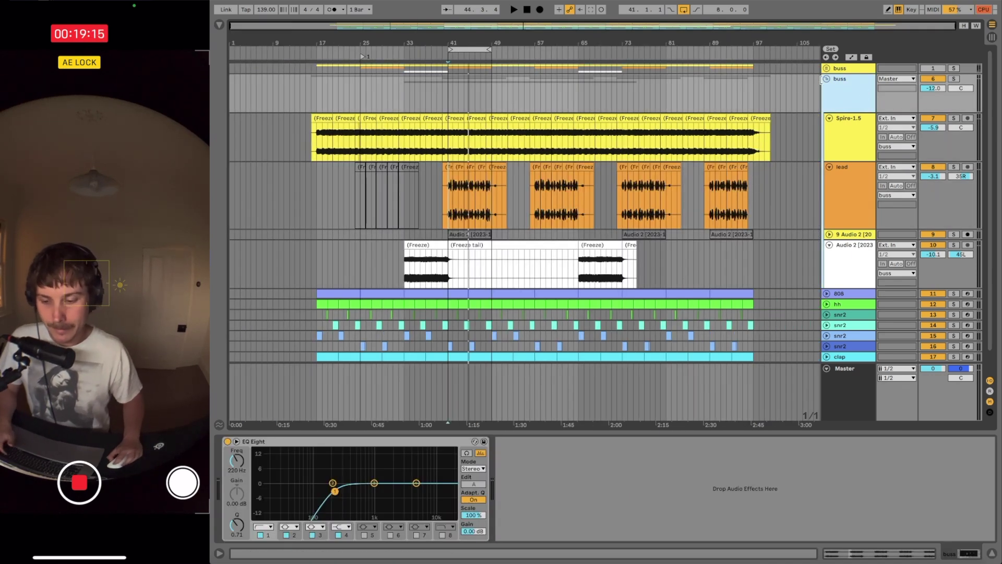
{"action": "left_click", "coordinate": [827, 79]}
{"action": "left_click", "coordinate": [837, 99]}
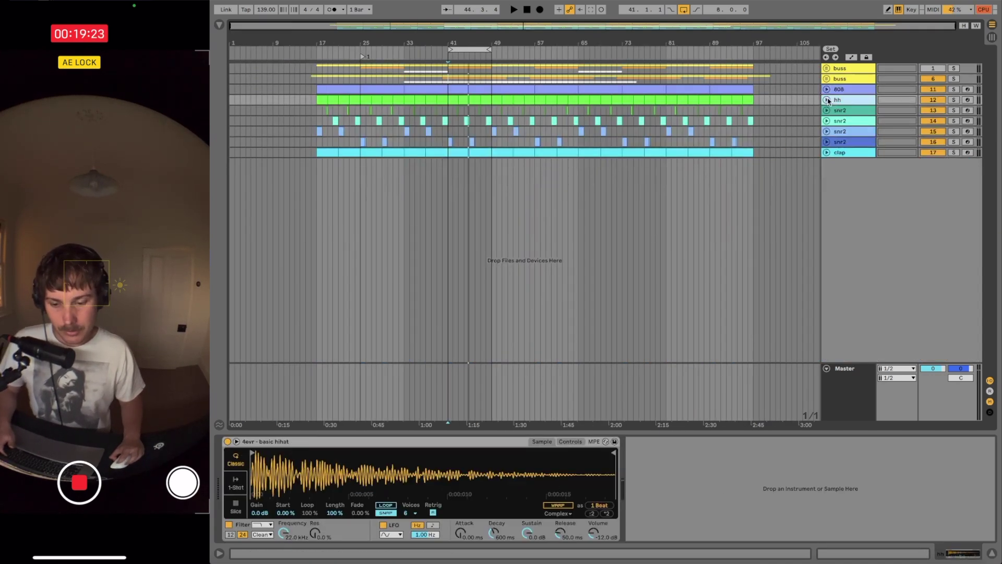
{"action": "left_click", "coordinate": [828, 101]}
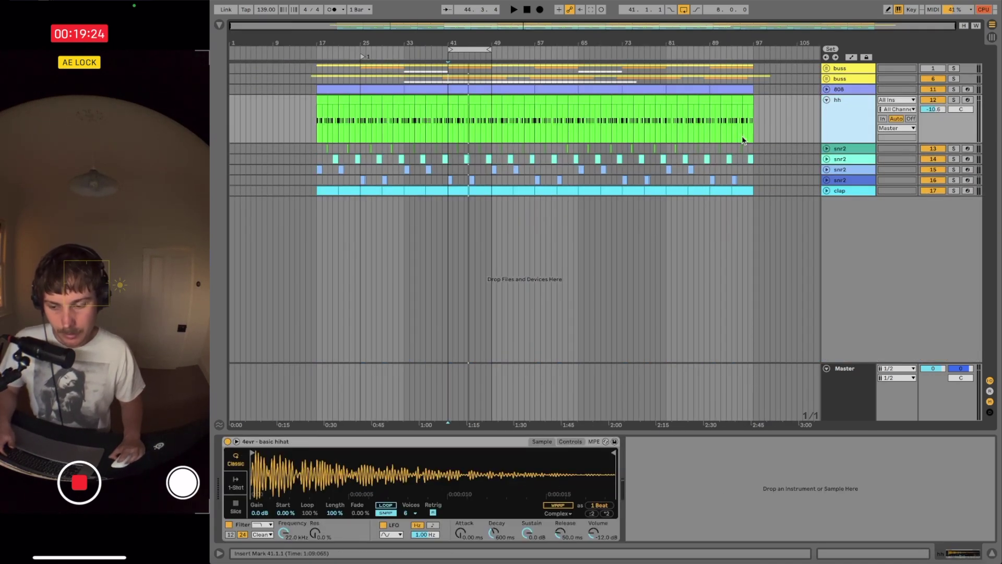
{"action": "left_click", "coordinate": [339, 115], "text": "shift"}
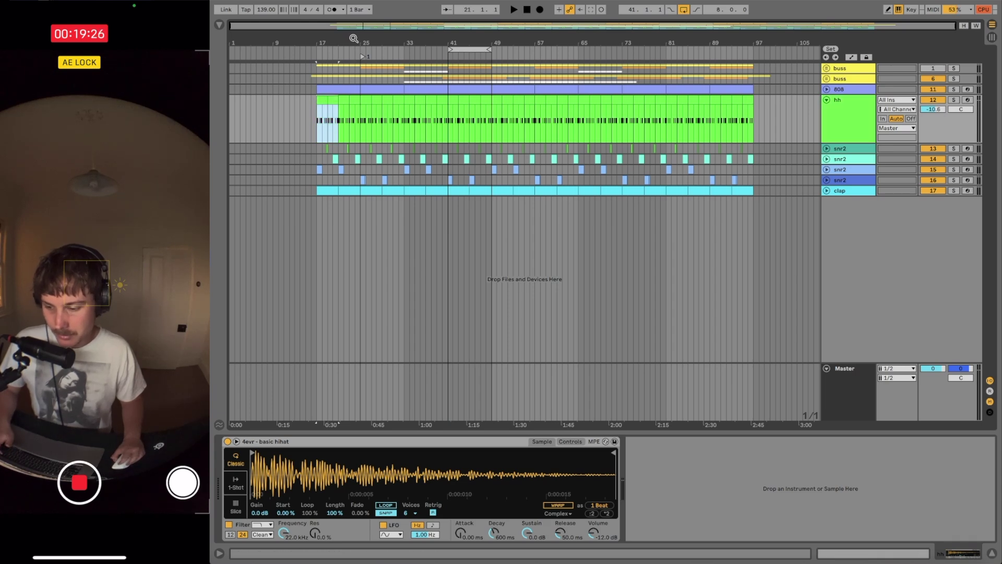
{"action": "key", "text": "z"}
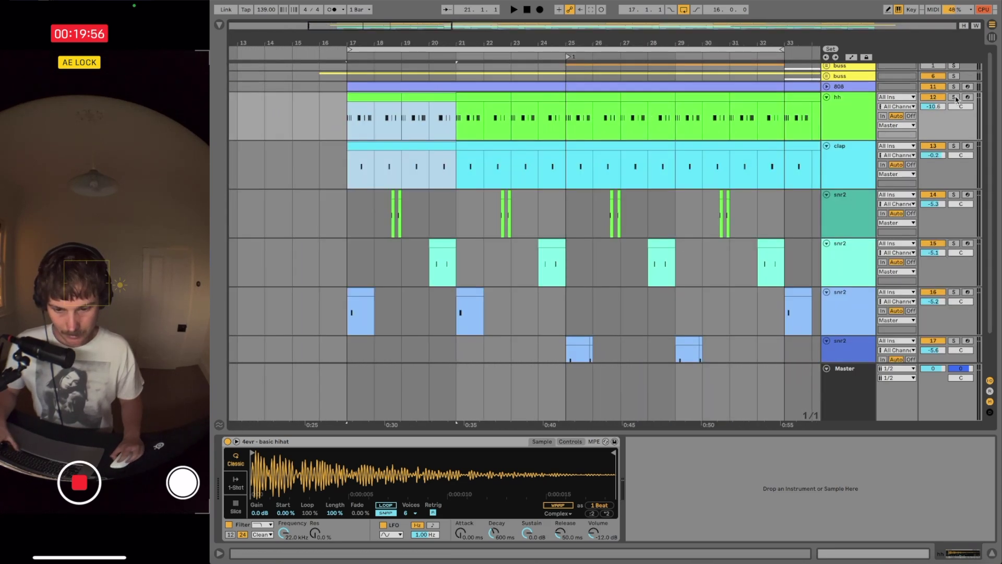
Step: Solo the clap track together with the hh track and play the two from bar 17
{"action": "left_click", "coordinate": [956, 150]}
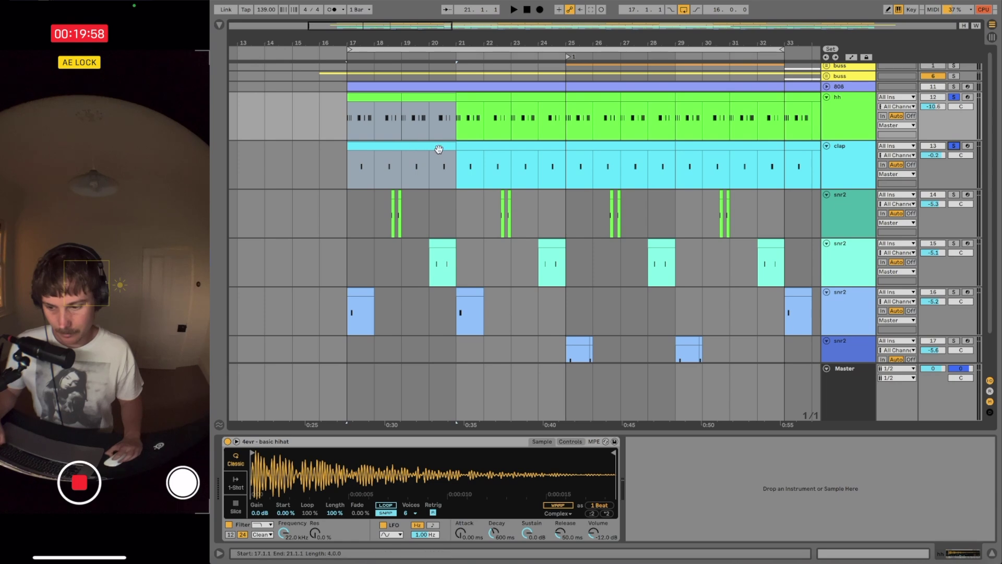
{"action": "double_click", "coordinate": [611, 145]}
{"action": "key", "text": "space"}
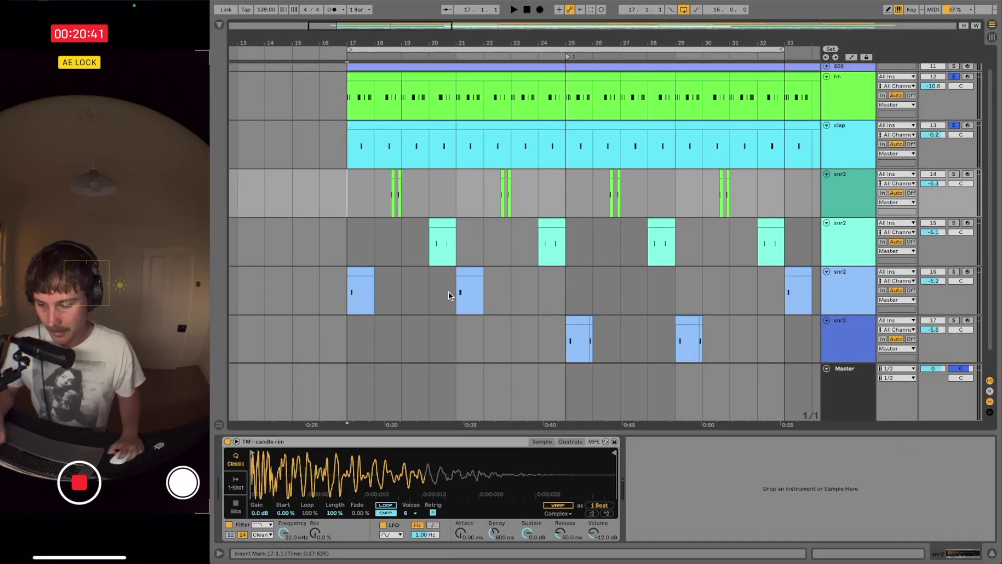
Step: Select bars 17 to 21 across the first three snr2 tracks, solo the first snr2 track alone and play it
{"action": "left_click", "coordinate": [452, 297], "text": "shift"}
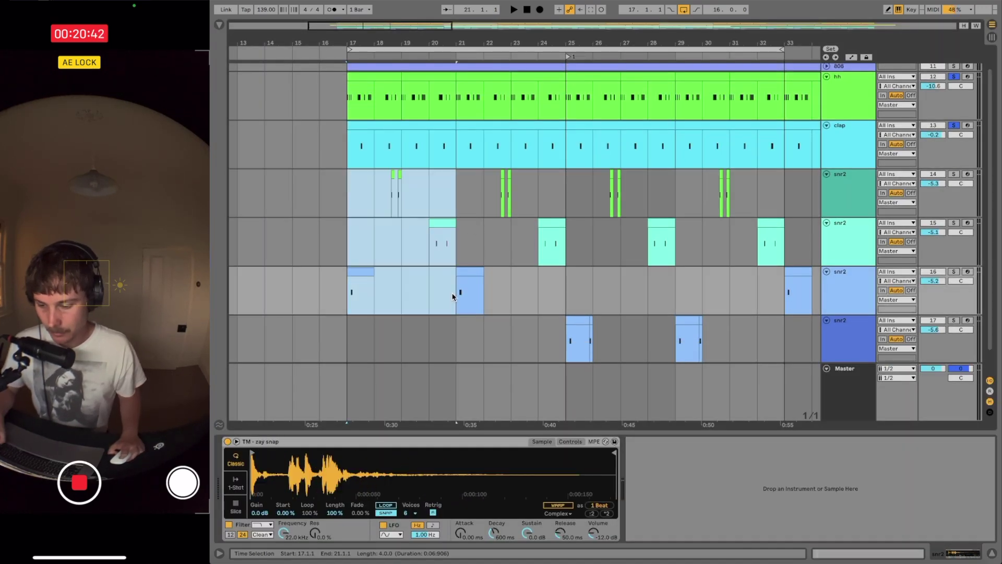
{"action": "left_click", "coordinate": [953, 175]}
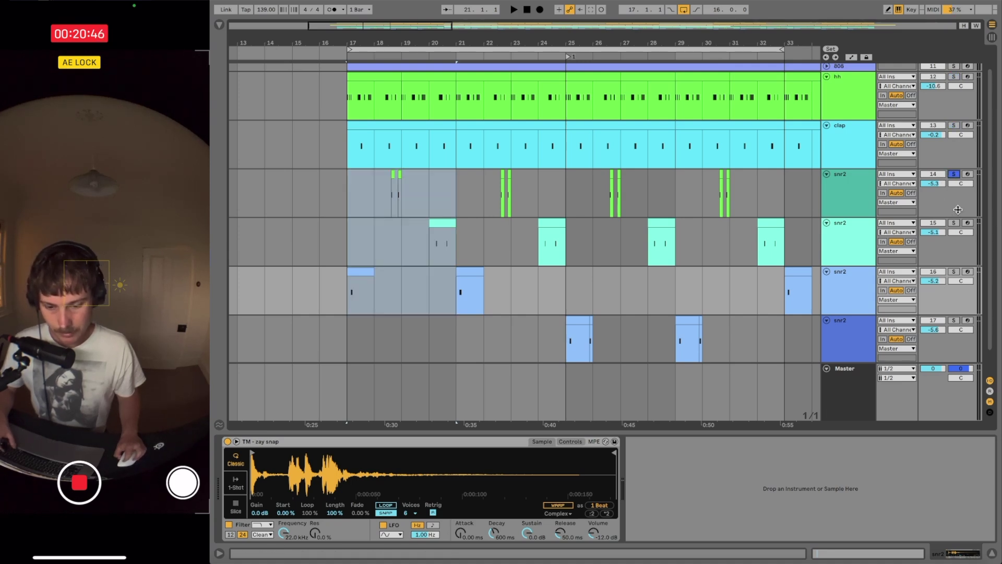
{"action": "key", "text": "space"}
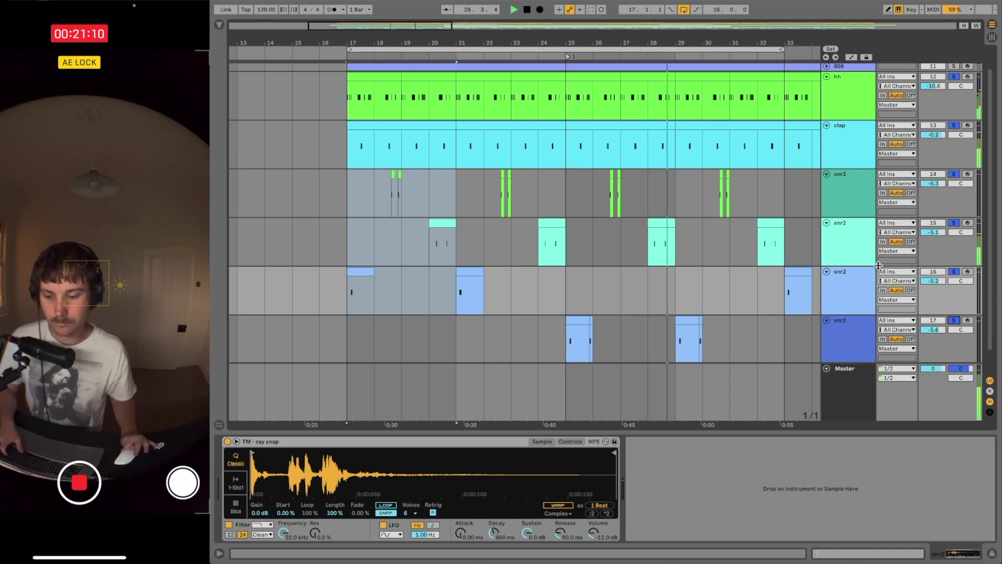
Step: Unfold the 808 track, select its first clip from bars 17 to 25 and solo the track to present the bass pattern
{"action": "left_click", "coordinate": [827, 90]}
{"action": "left_click", "coordinate": [516, 92]}
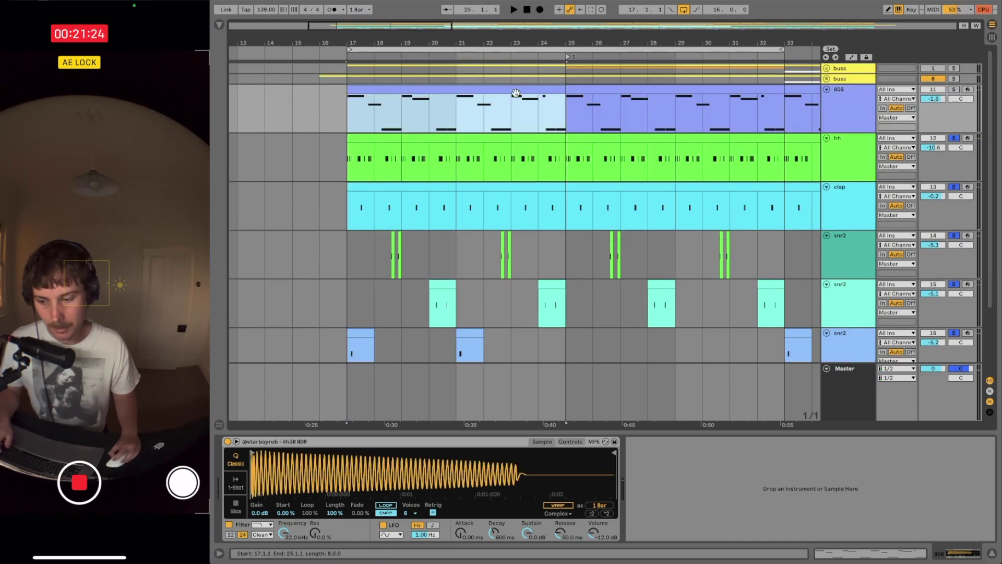
{"action": "left_click", "coordinate": [954, 89]}
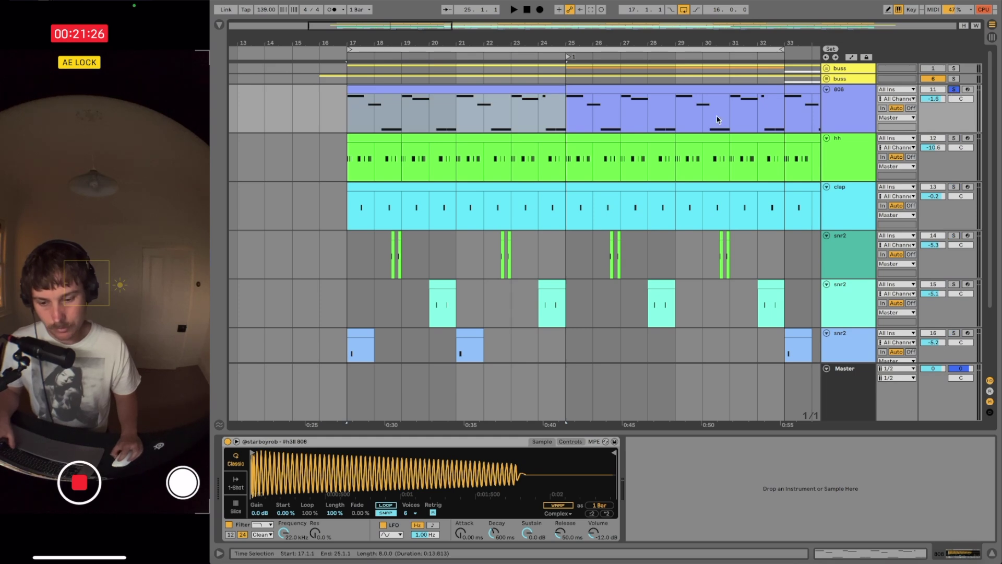
{"action": "left_click", "coordinate": [463, 98]}
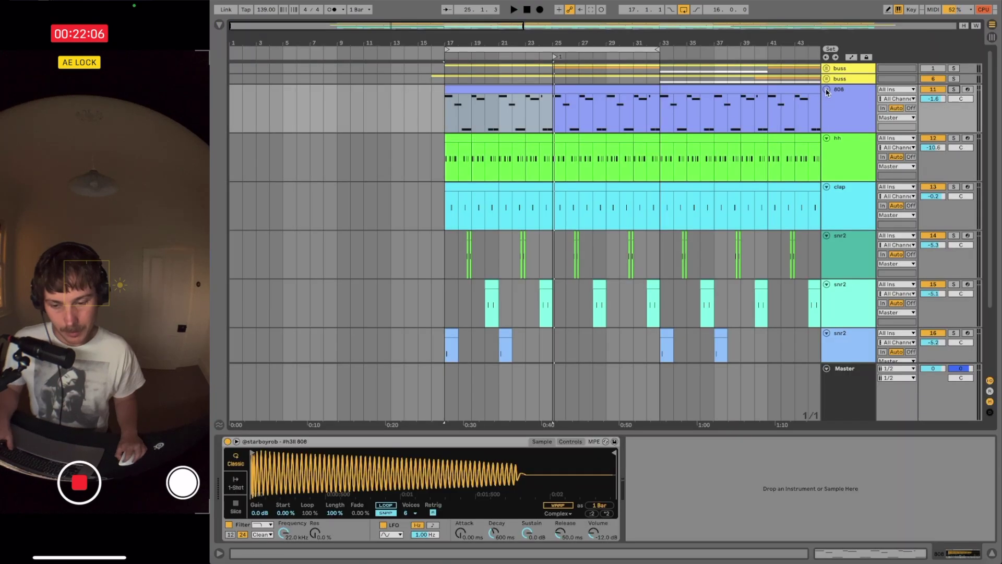
Step: Fold the 808, hh, clap and all snr2 tracks down to compact rows
{"action": "left_click", "coordinate": [827, 89]}
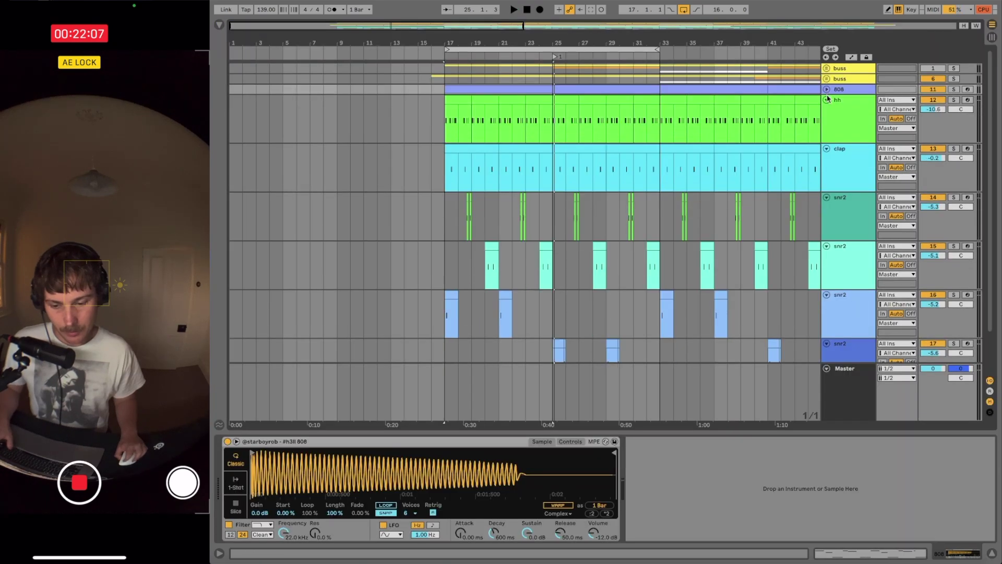
{"action": "left_click", "coordinate": [827, 99]}
{"action": "left_click", "coordinate": [829, 107]}
{"action": "left_click", "coordinate": [827, 110]}
{"action": "left_click", "coordinate": [827, 121]}
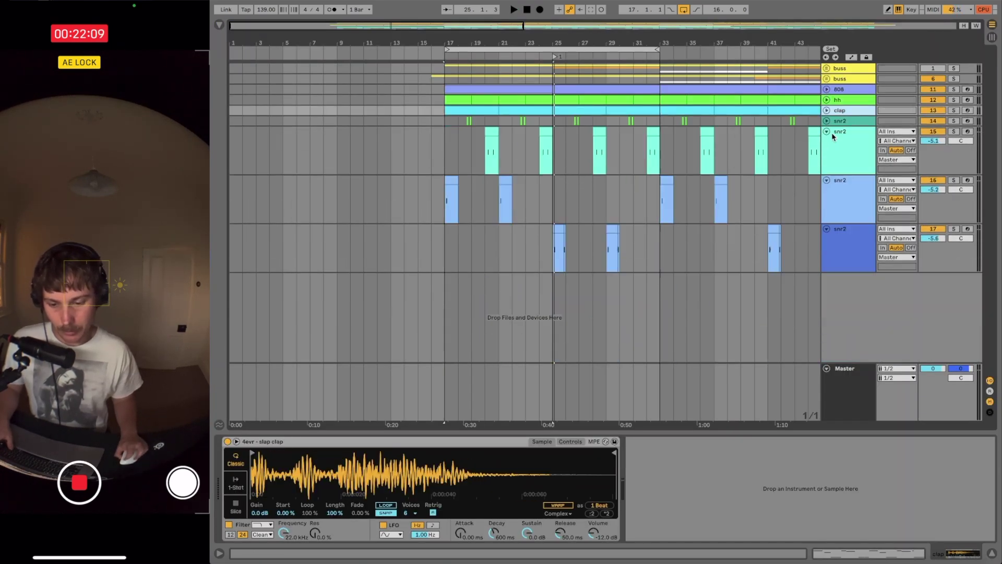
{"action": "left_click", "coordinate": [827, 131], "text": "alt"}
Step: Show the Master track's T-RackS Soft Clipper settings, move its window clear of the tracks and close it
{"action": "left_click", "coordinate": [848, 381]}
{"action": "left_click", "coordinate": [246, 441]}
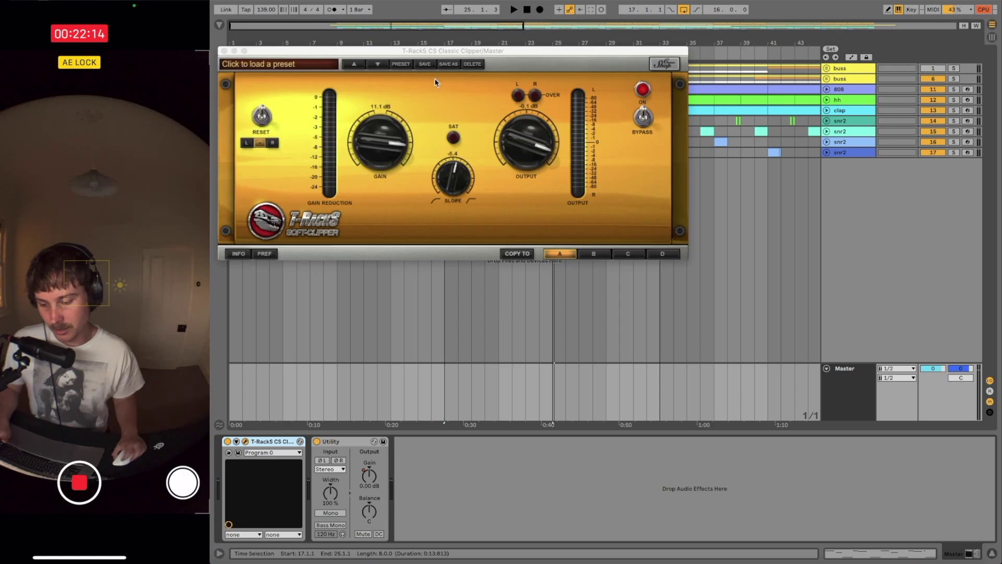
{"action": "left_click_drag", "start_coordinate": [509, 64], "coordinate": [632, 113]}
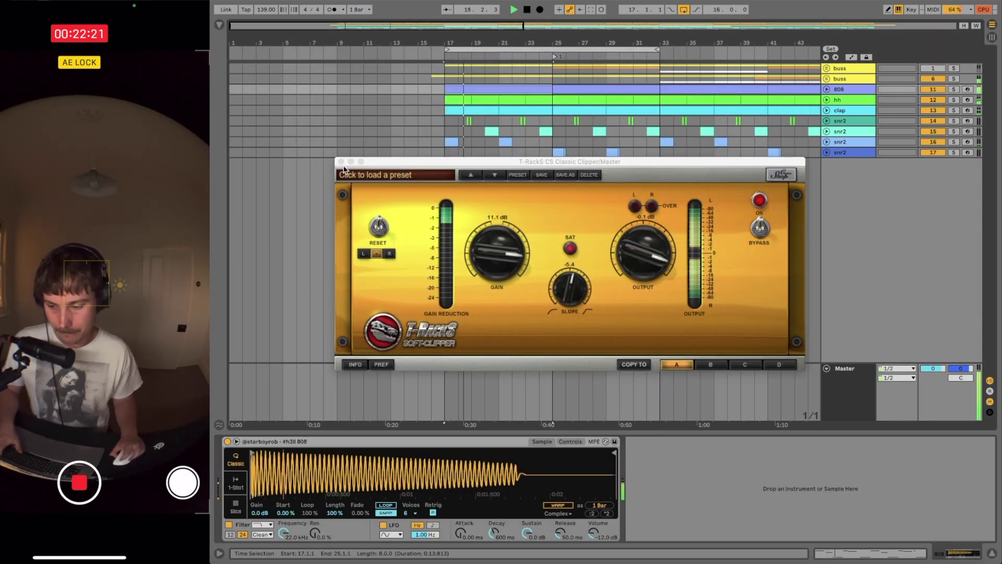
{"action": "left_click", "coordinate": [341, 162]}
Step: Play the full beat from bar 25 and extend the loop to 80 bars, from bar 17 to bar 97
{"action": "left_click", "coordinate": [558, 152]}
{"action": "key", "text": "space"}
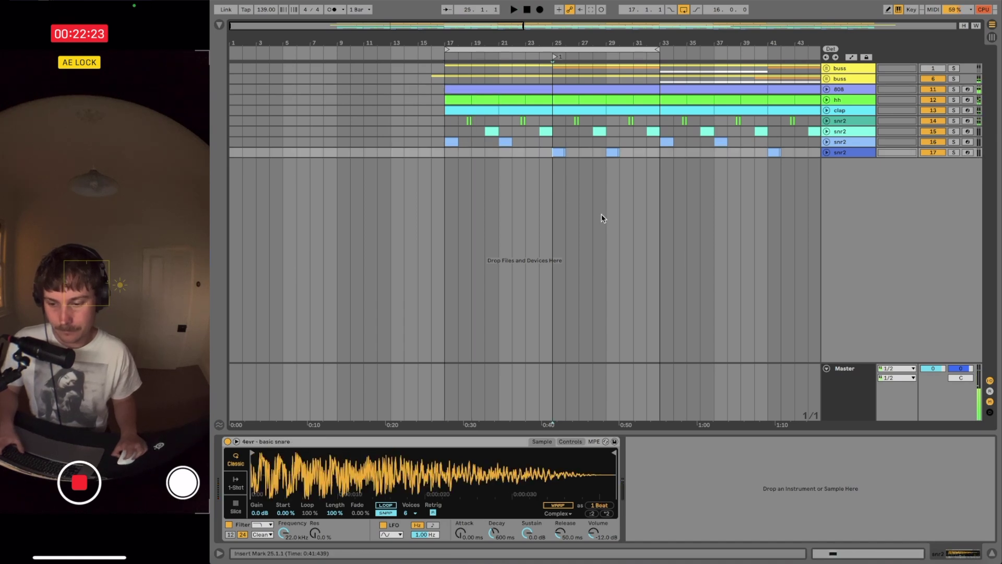
{"action": "key", "text": "space"}
{"action": "key", "text": "minus"}
{"action": "key", "text": "minus"}
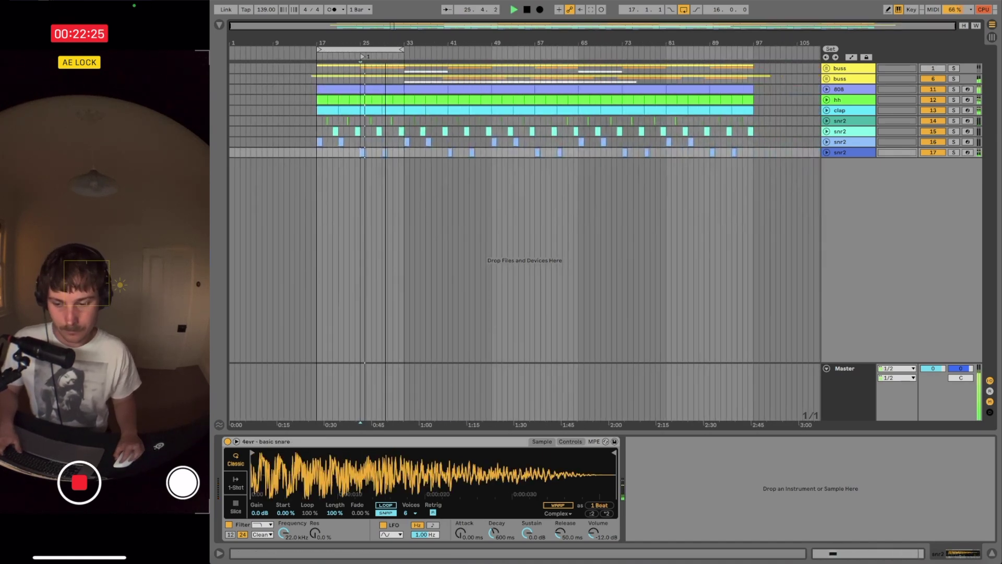
{"action": "left_click_drag", "start_coordinate": [401, 48], "coordinate": [752, 49]}
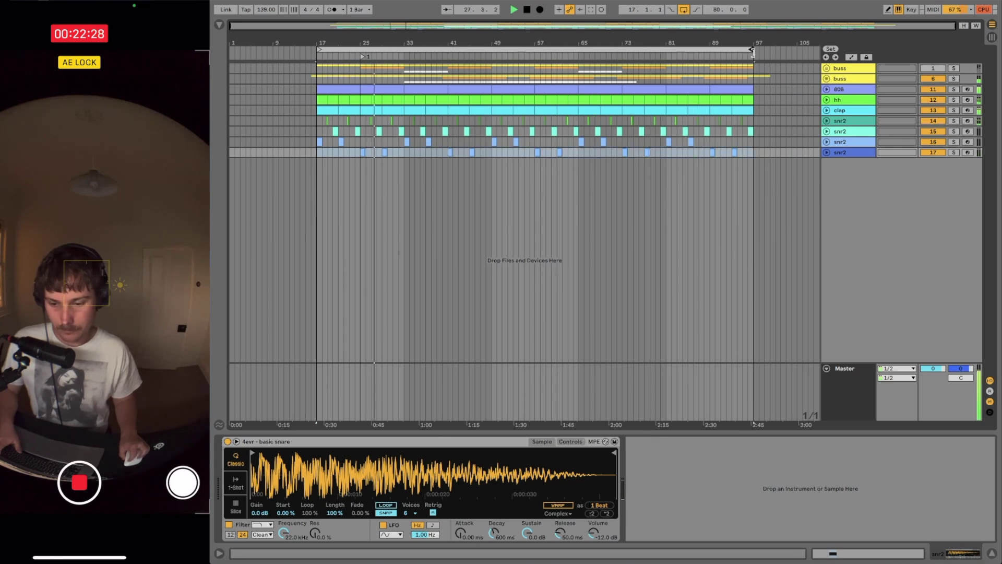
Step: Unfold all tracks and fit the whole arrangement to the height and width of the view
{"action": "left_click", "coordinate": [827, 90], "text": "alt"}
{"action": "scroll", "coordinate": [522, 209], "scroll_direction": "up", "scroll_amount": 3}
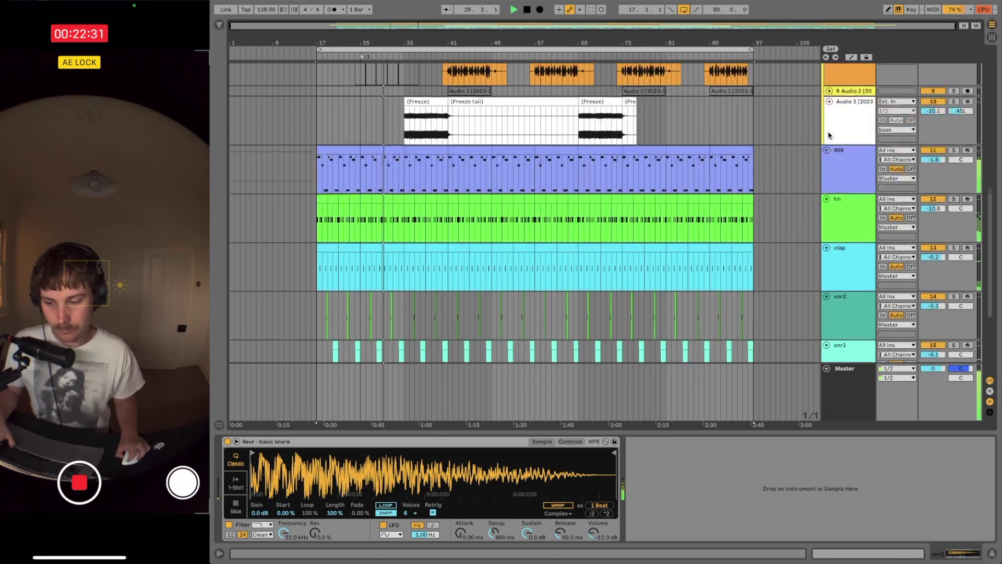
{"action": "left_click", "coordinate": [964, 26]}
{"action": "left_click", "coordinate": [975, 26]}
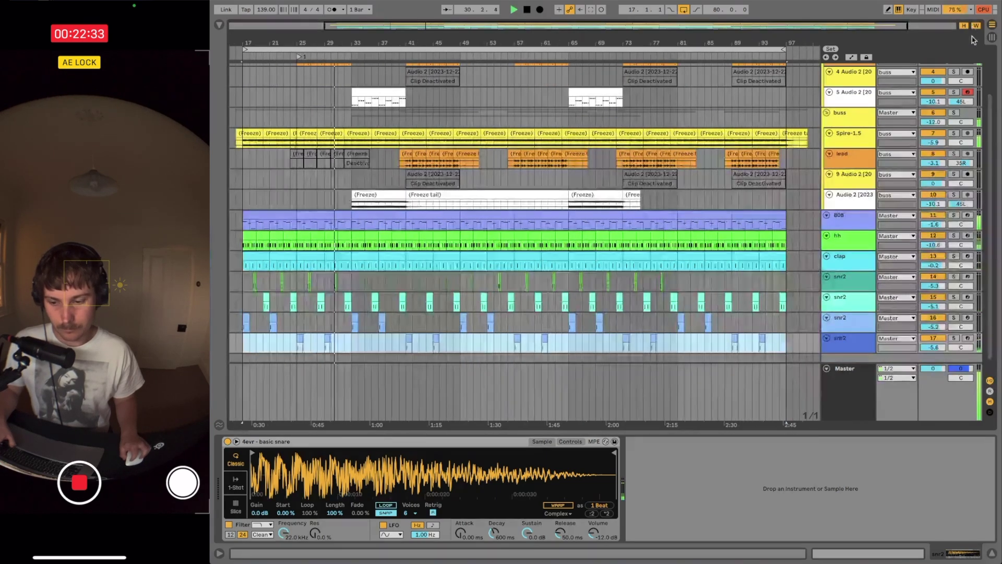
Step: Examine the arrangement from the buss groups down to the last snr2 track during playback, and stop playback
{"action": "scroll", "coordinate": [754, 139], "scroll_direction": "up", "scroll_amount": 2}
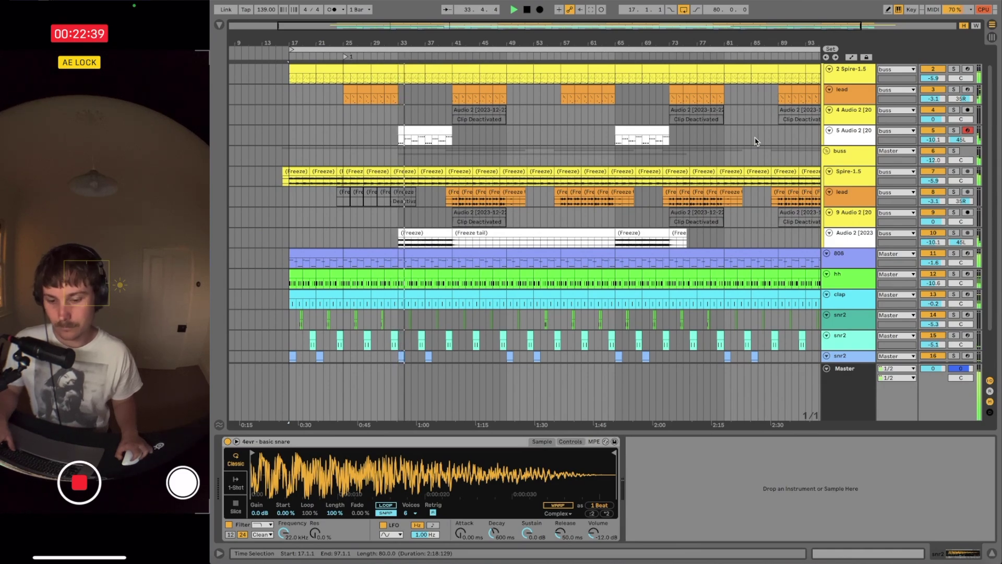
{"action": "scroll", "coordinate": [757, 142], "scroll_direction": "up", "scroll_amount": 1}
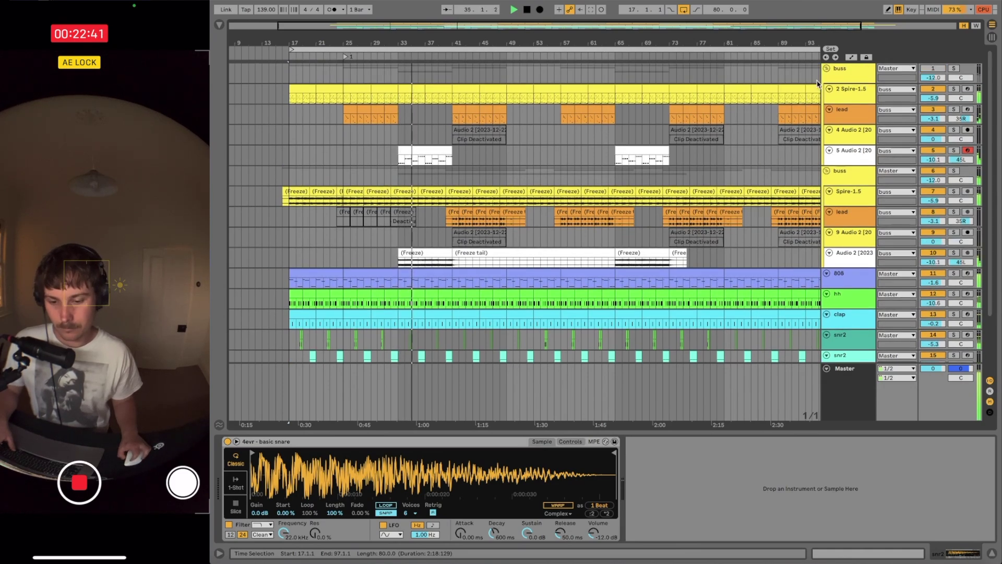
{"action": "scroll", "coordinate": [778, 151], "scroll_direction": "down", "scroll_amount": 4}
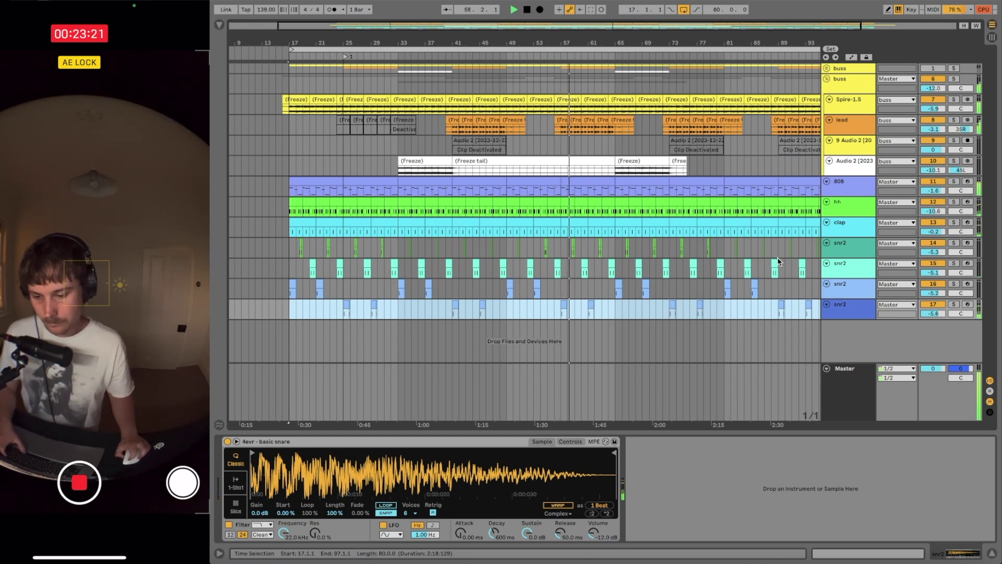
{"action": "key", "text": "space"}
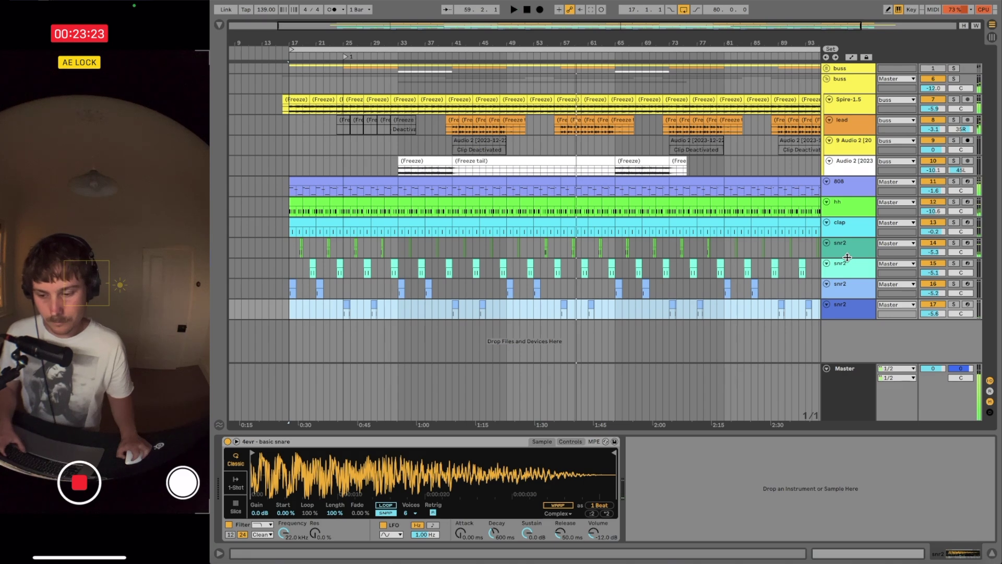